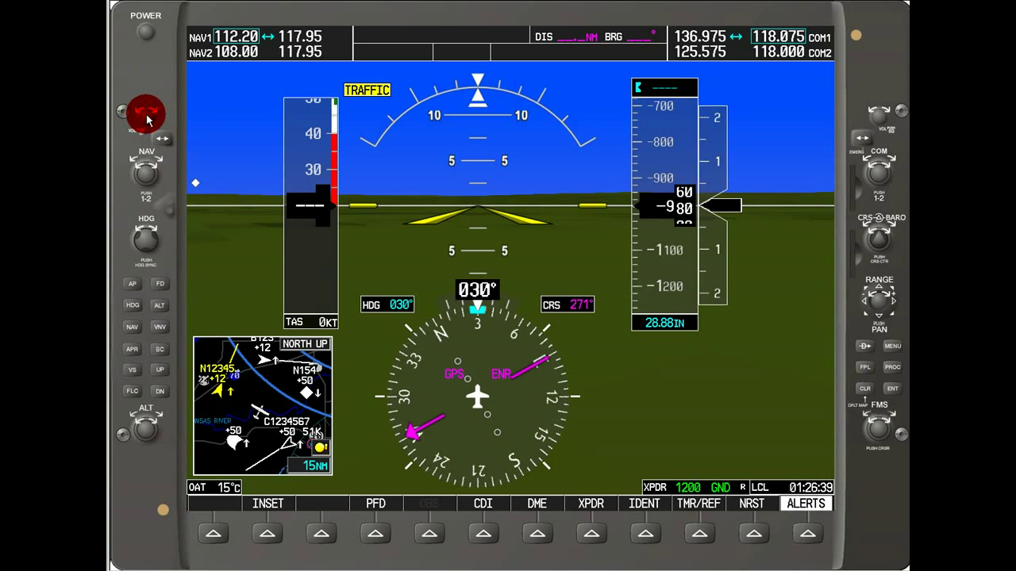
- Adjust the NAV1 receiver volume and turn on its station identifier audio
{"action": "scroll", "coordinate": [154, 117], "scroll_direction": "down", "scroll_amount": 2}
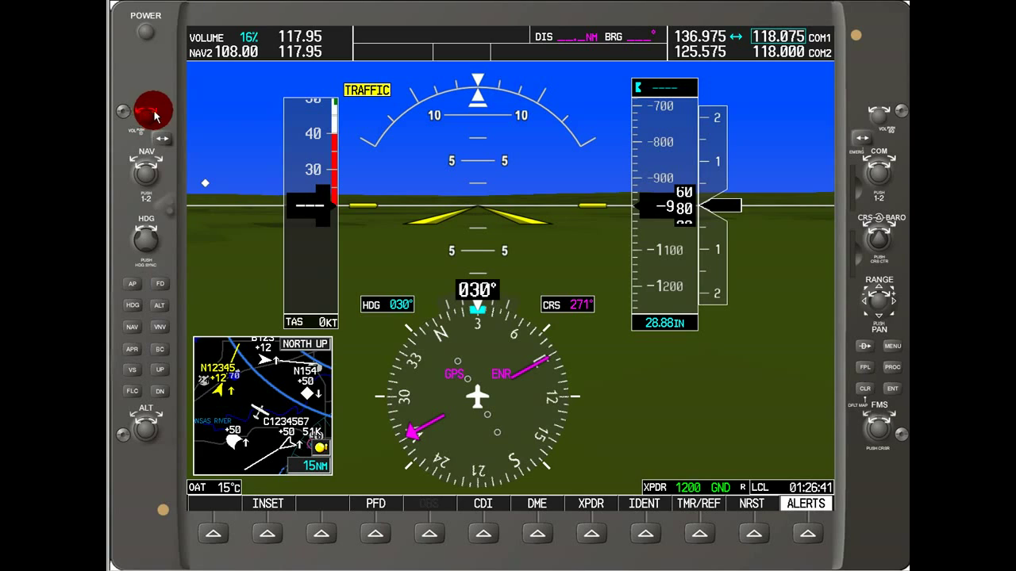
{"action": "scroll", "coordinate": [140, 119], "scroll_direction": "down", "scroll_amount": 2}
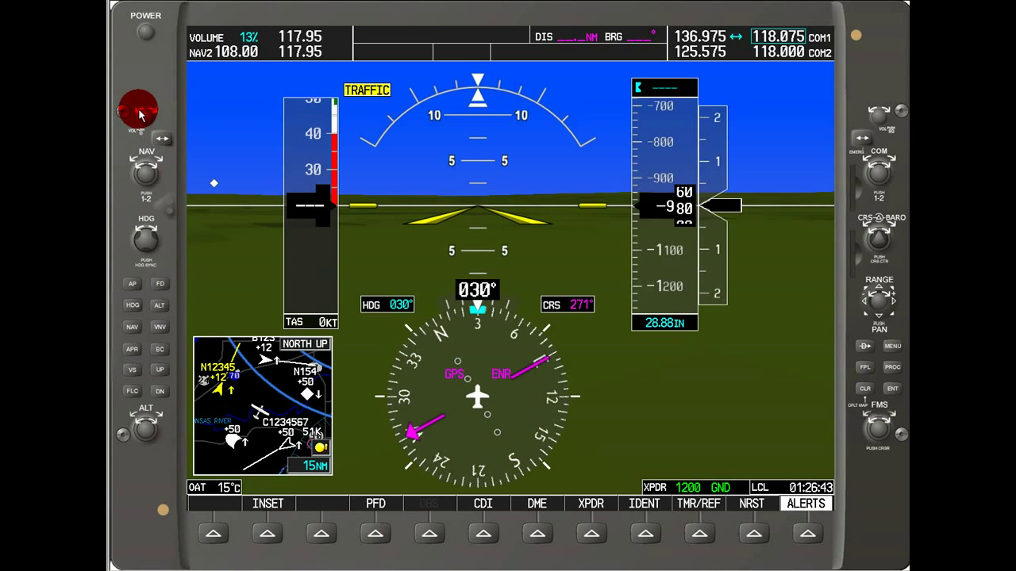
{"action": "scroll", "coordinate": [150, 111], "scroll_direction": "down", "scroll_amount": 2}
{"action": "scroll", "coordinate": [153, 114], "scroll_direction": "up", "scroll_amount": 1}
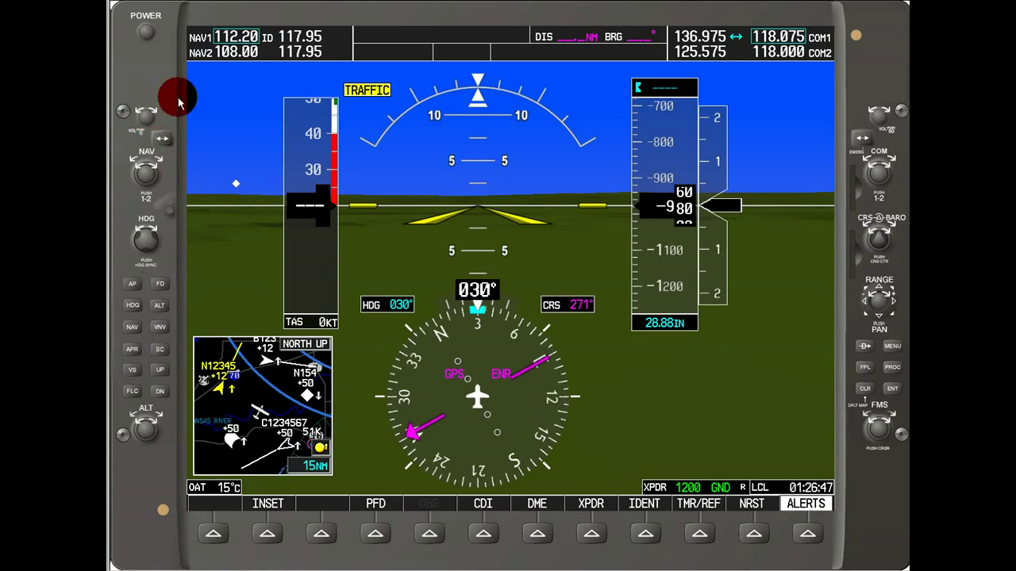
- Turn off the NAV1 station identifier audio so the transfer arrow replaces the ID label
{"action": "left_click", "coordinate": [267, 46]}
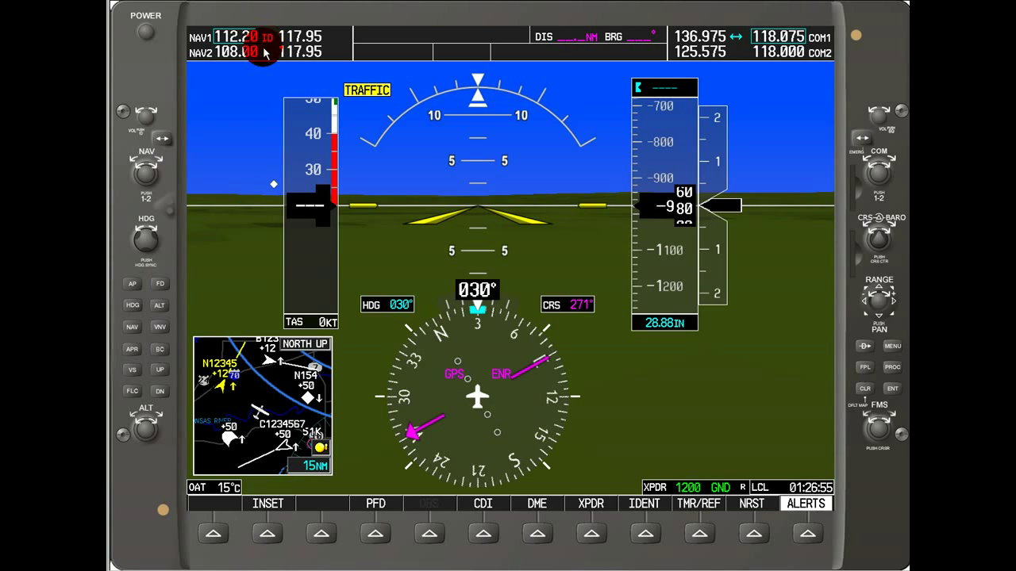
{"action": "left_click", "coordinate": [146, 116]}
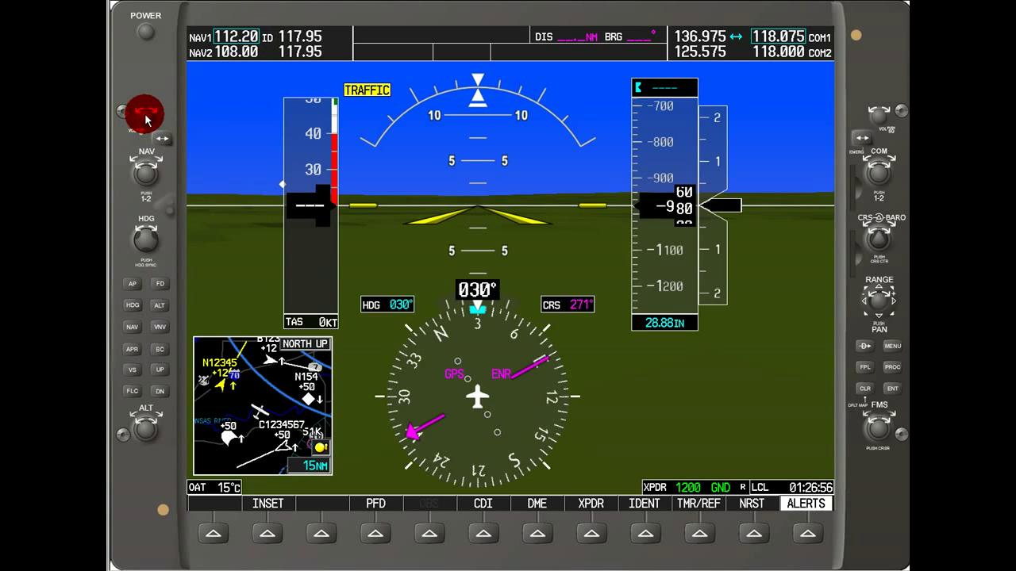
{"action": "left_click", "coordinate": [264, 44]}
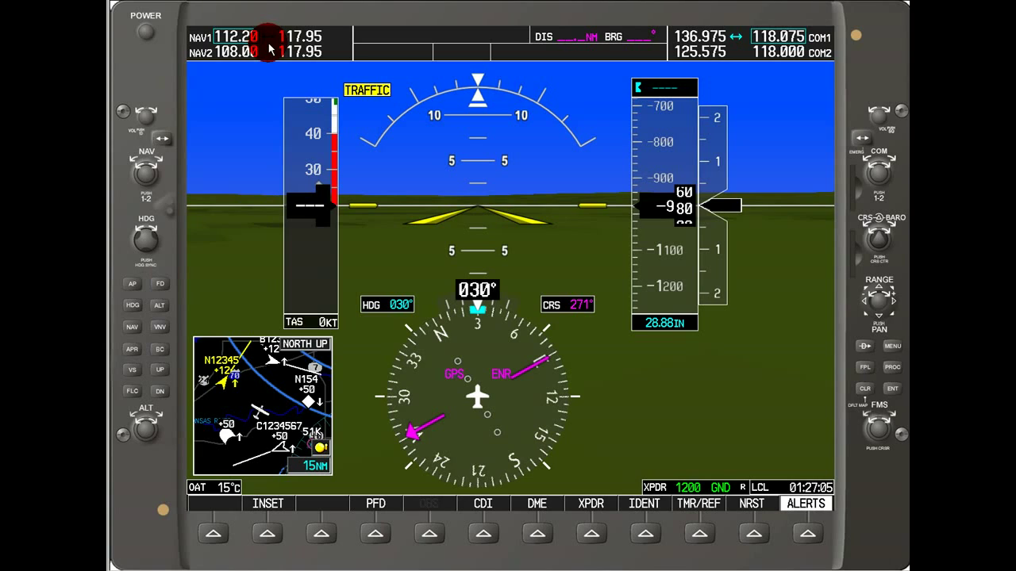
- Swap the NAV1 active and standby frequencies, and swap them back
{"action": "left_click", "coordinate": [241, 55]}
{"action": "left_click", "coordinate": [163, 148]}
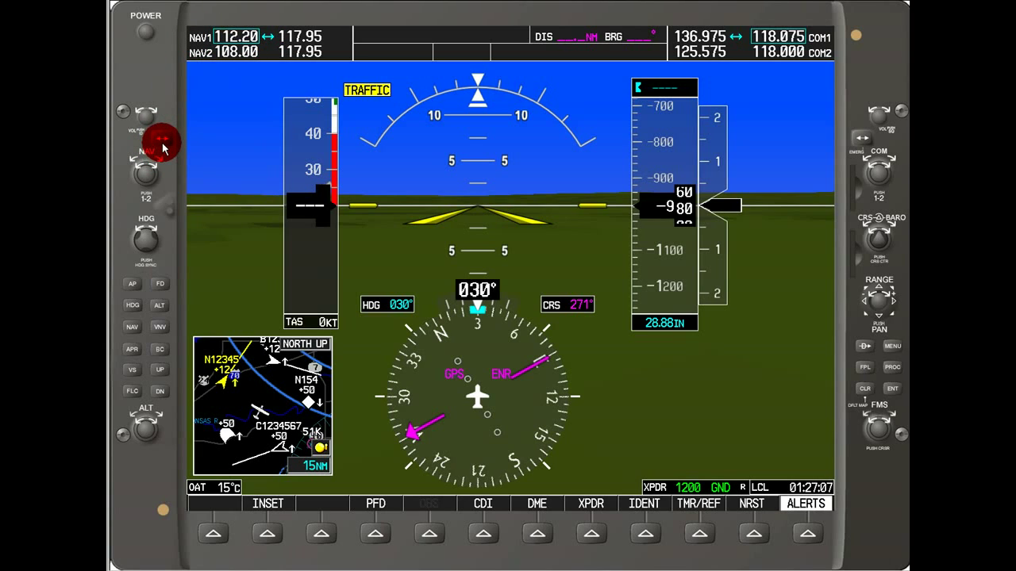
{"action": "left_click", "coordinate": [169, 141]}
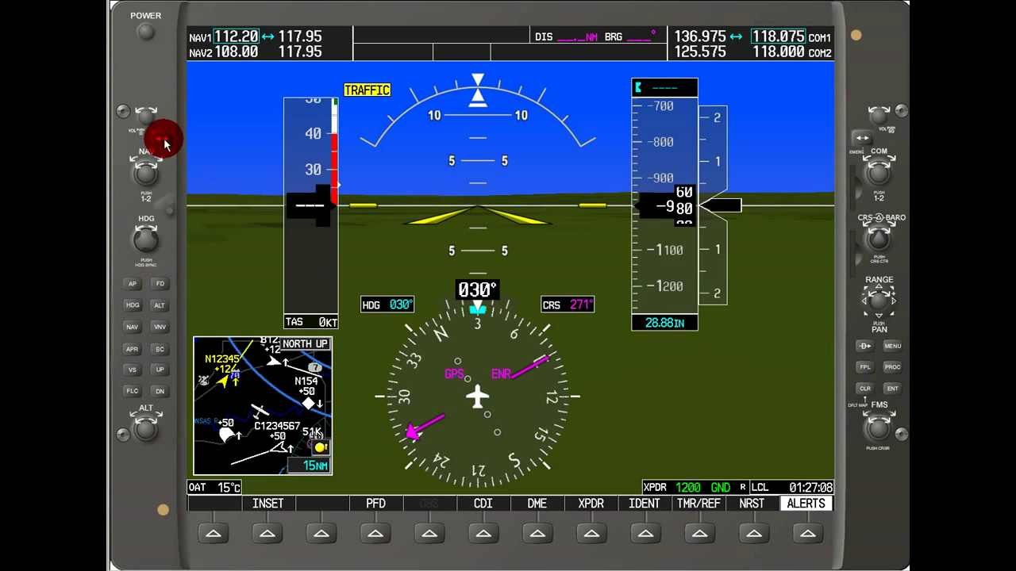
{"action": "left_click", "coordinate": [165, 143]}
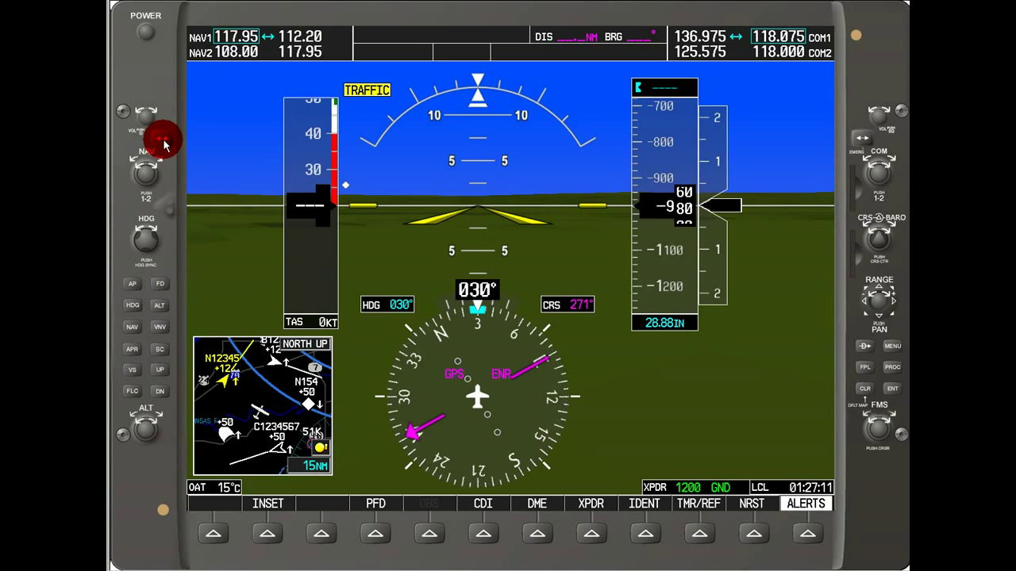
{"action": "left_click", "coordinate": [165, 143]}
{"action": "left_click", "coordinate": [164, 142]}
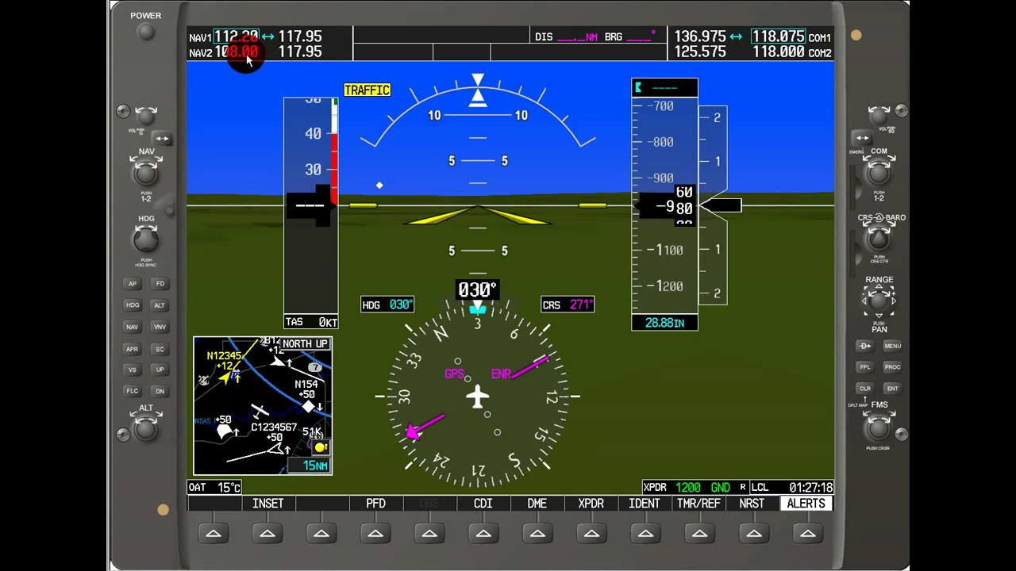
- Tune the NAV1 standby frequency to 108.15, and switch the tuning box to NAV2 and back to NAV1
{"action": "left_click", "coordinate": [160, 162]}
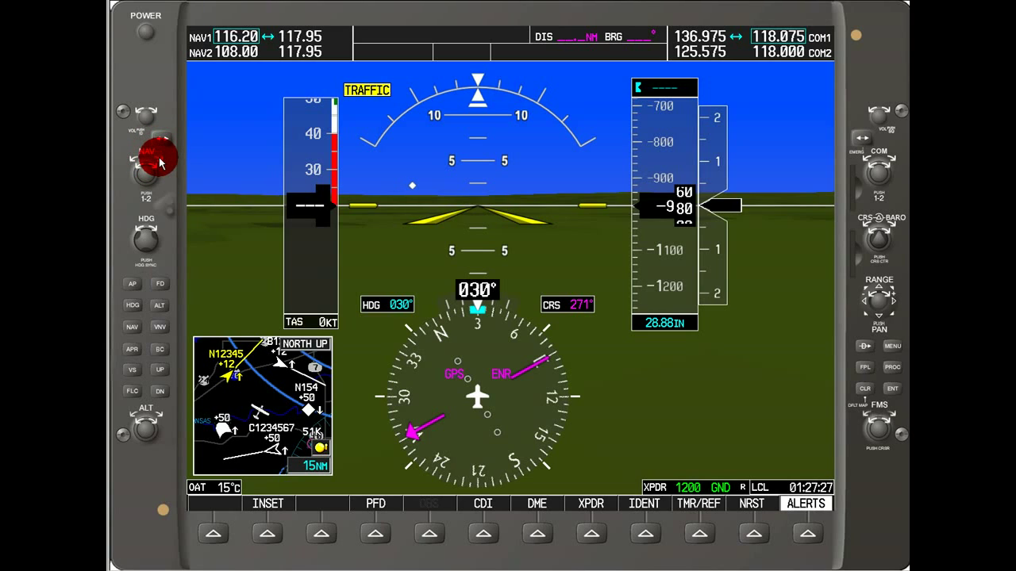
{"action": "scroll", "coordinate": [133, 159], "scroll_direction": "down", "scroll_amount": 3}
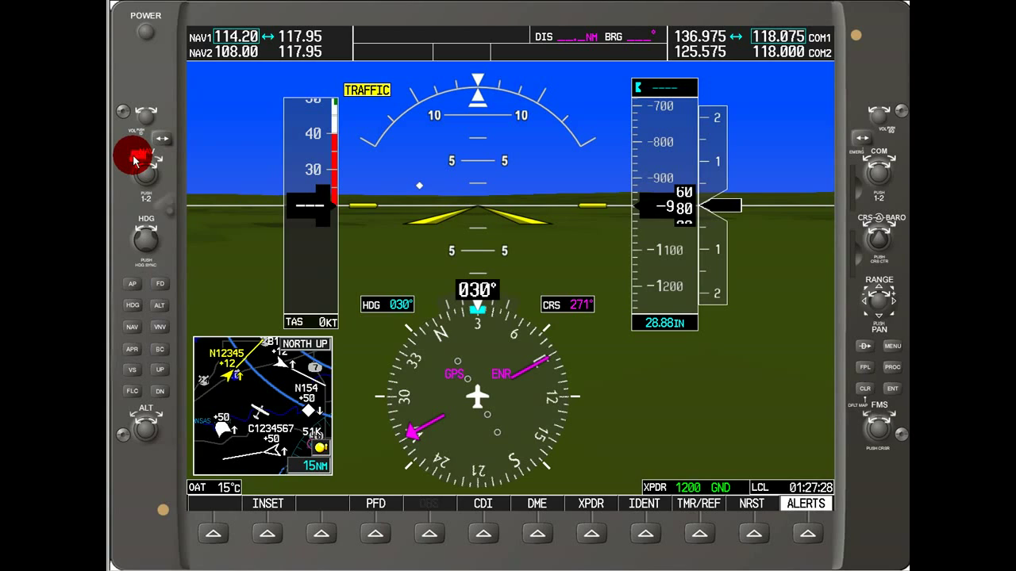
{"action": "scroll", "coordinate": [133, 159], "scroll_direction": "down", "scroll_amount": 4}
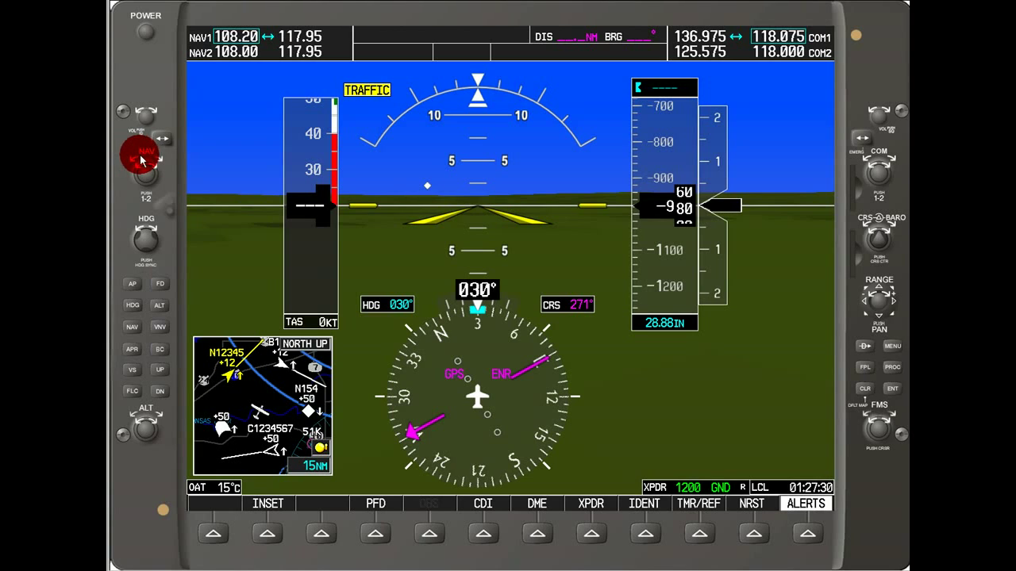
{"action": "scroll", "coordinate": [150, 170], "scroll_direction": "up", "scroll_amount": 3}
{"action": "scroll", "coordinate": [144, 171], "scroll_direction": "down", "scroll_amount": 2}
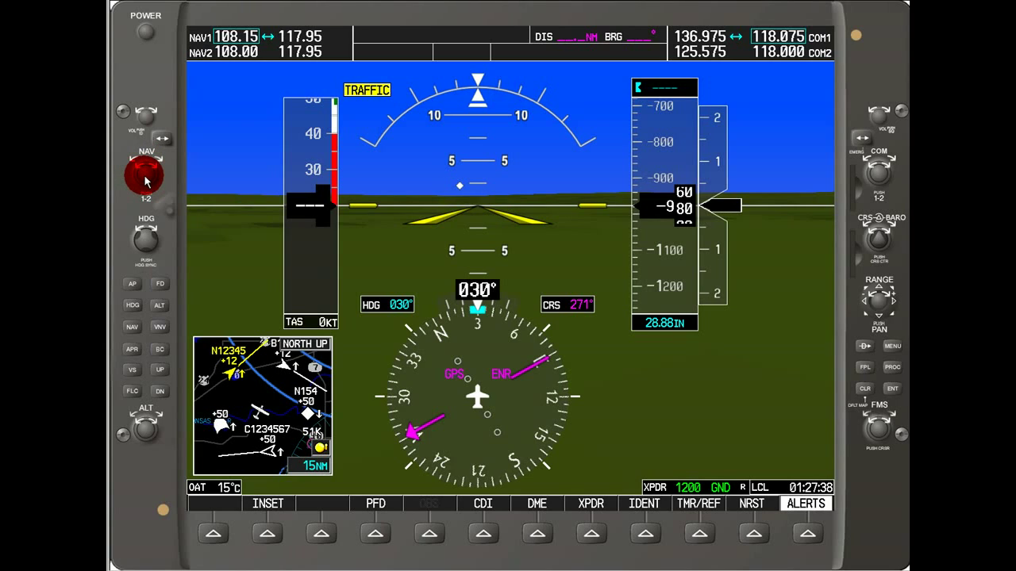
{"action": "left_click", "coordinate": [146, 176]}
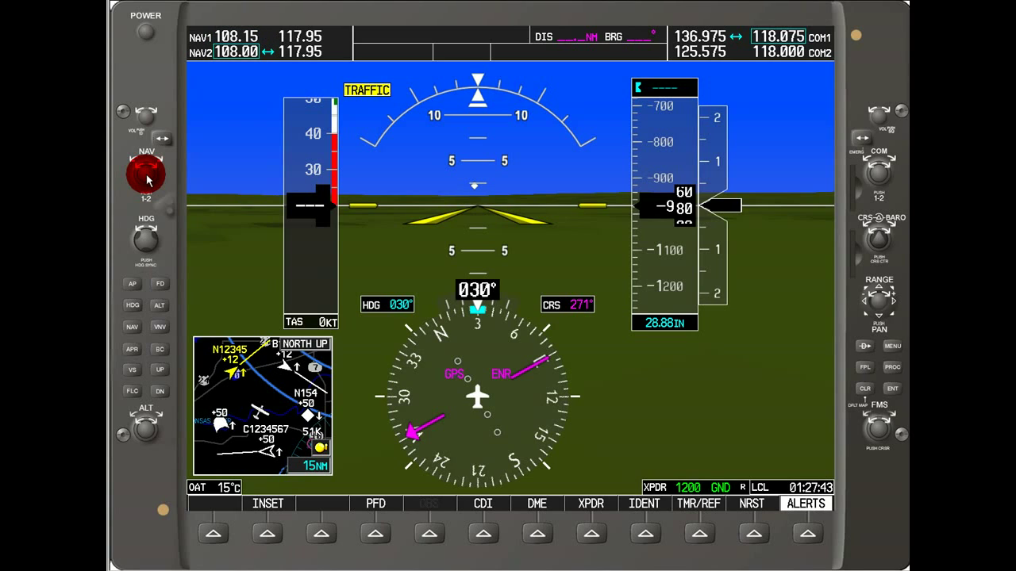
{"action": "left_click", "coordinate": [146, 180]}
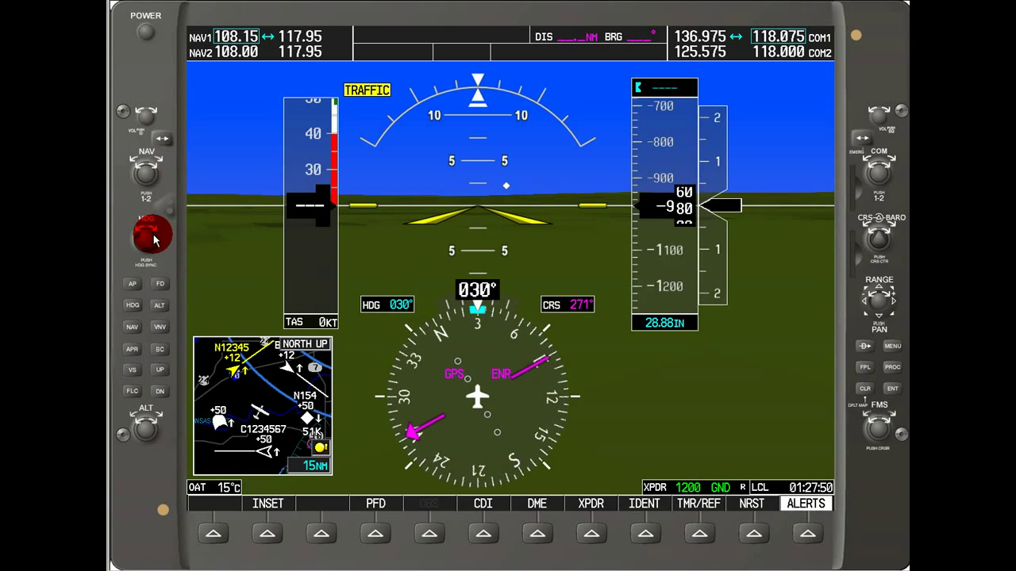
- Set the selected heading to 039°
{"action": "left_click_drag", "start_coordinate": [157, 238], "coordinate": [150, 300]}
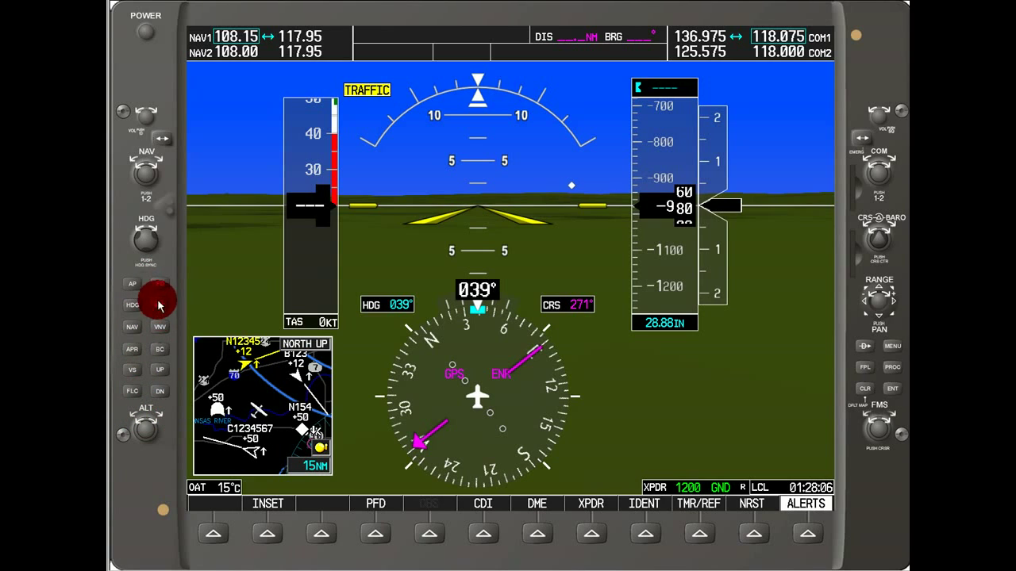
{"action": "left_click_drag", "start_coordinate": [160, 293], "coordinate": [143, 422]}
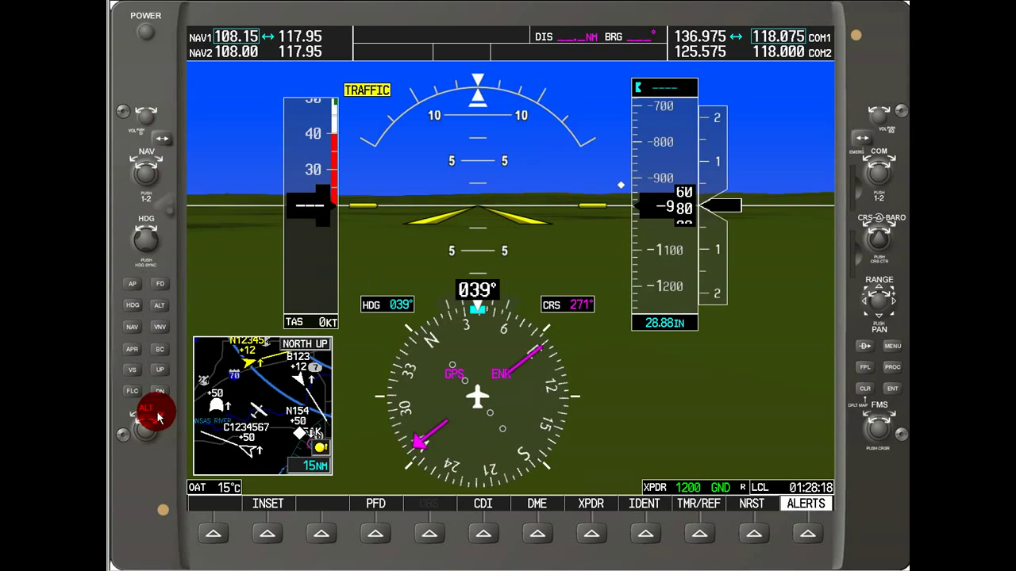
- Set the selected altitude to 3400 feet
{"action": "left_click_drag", "start_coordinate": [159, 415], "coordinate": [158, 418]}
{"action": "left_click", "coordinate": [157, 413]}
{"action": "left_click", "coordinate": [157, 413]}
{"action": "left_click", "coordinate": [157, 412]}
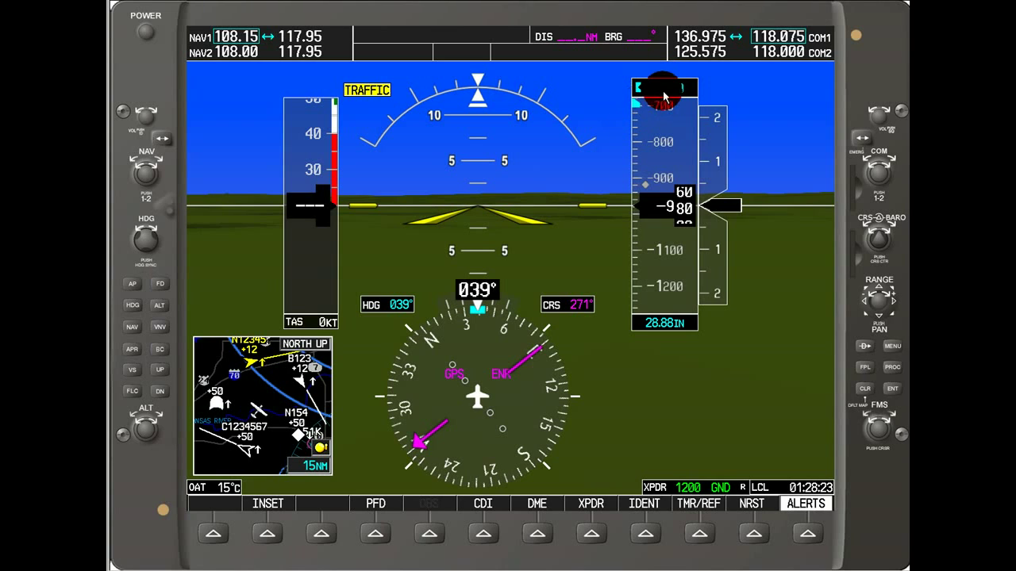
{"action": "mouse_move", "coordinate": [133, 419]}
{"action": "left_mouse_down"}
{"action": "mouse_move", "coordinate": [158, 419]}
{"action": "mouse_move", "coordinate": [144, 425]}
{"action": "left_mouse_up"}
{"action": "left_click", "coordinate": [153, 424]}
{"action": "left_click", "coordinate": [153, 424]}
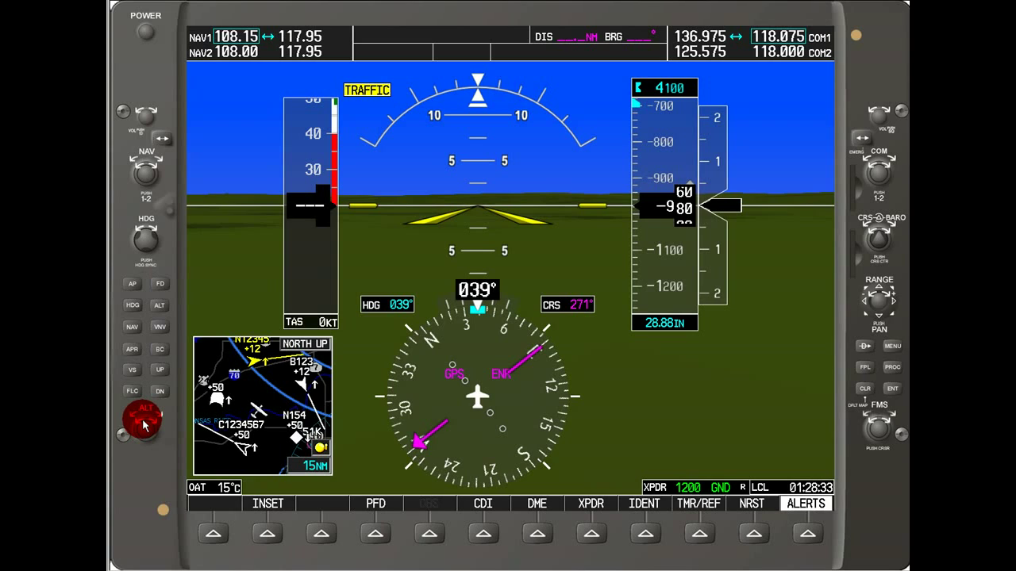
{"action": "left_click", "coordinate": [144, 425]}
{"action": "left_click", "coordinate": [144, 426]}
{"action": "left_click", "coordinate": [211, 540]}
{"action": "left_click_drag", "start_coordinate": [211, 542], "coordinate": [494, 512]}
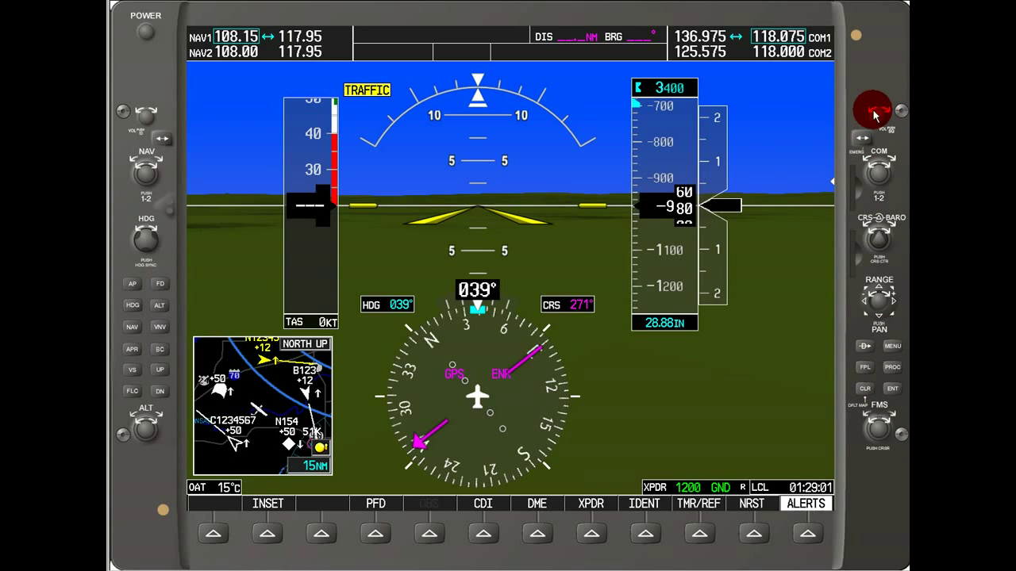
- Adjust the COM1 volume and swap the COM1 frequencies so 118.075 is active and 136.975 is standby
{"action": "scroll", "coordinate": [874, 115], "scroll_direction": "down", "scroll_amount": 2}
{"action": "scroll", "coordinate": [887, 114], "scroll_direction": "up", "scroll_amount": 3}
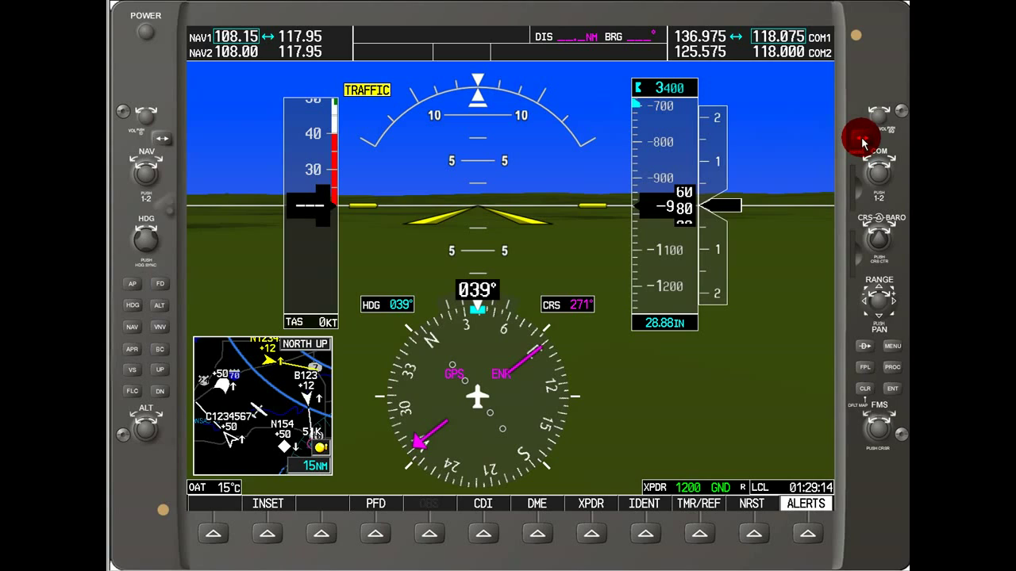
{"action": "left_click", "coordinate": [863, 143]}
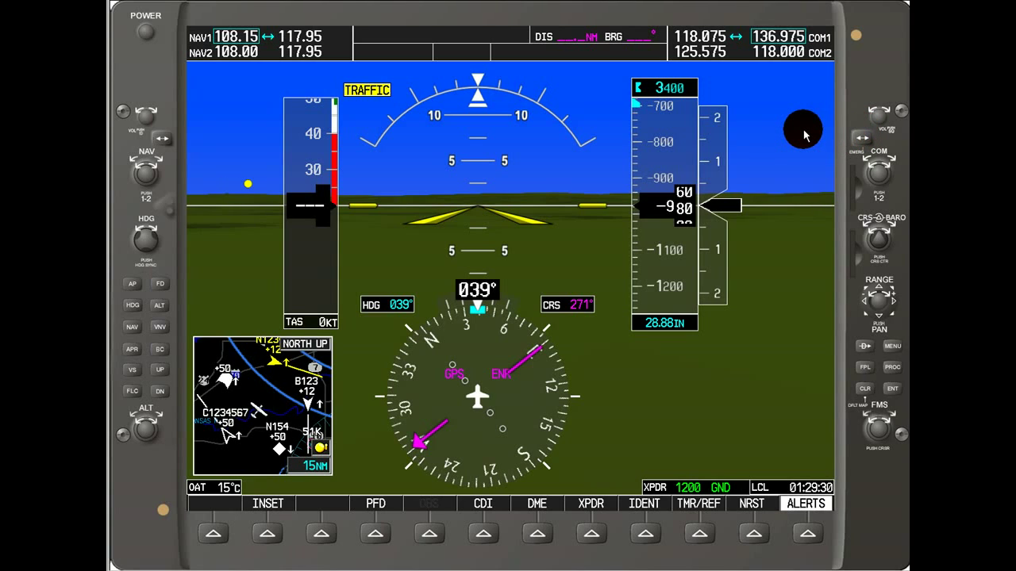
{"action": "left_click", "coordinate": [764, 50]}
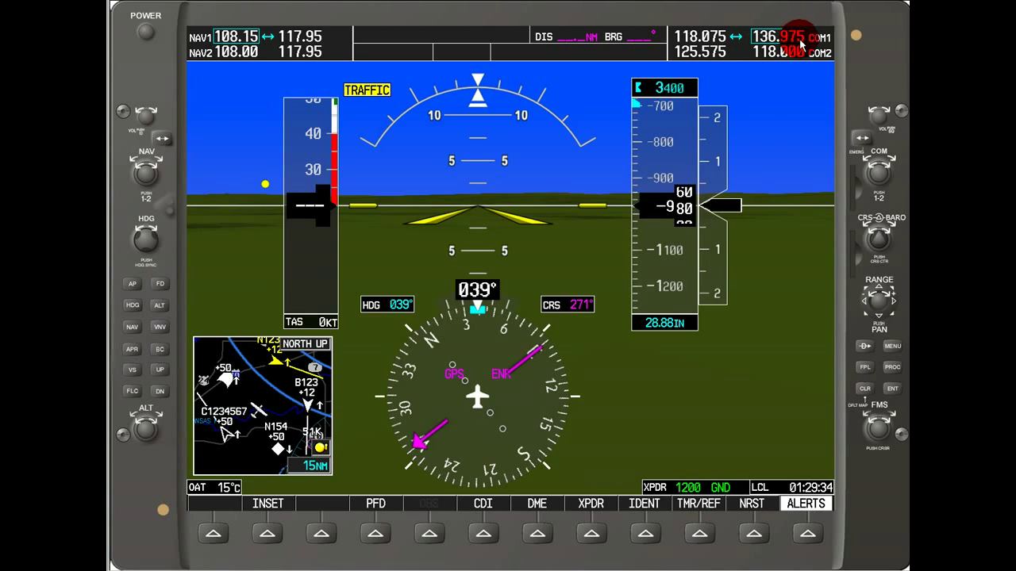
{"action": "left_click_drag", "start_coordinate": [807, 54], "coordinate": [865, 143]}
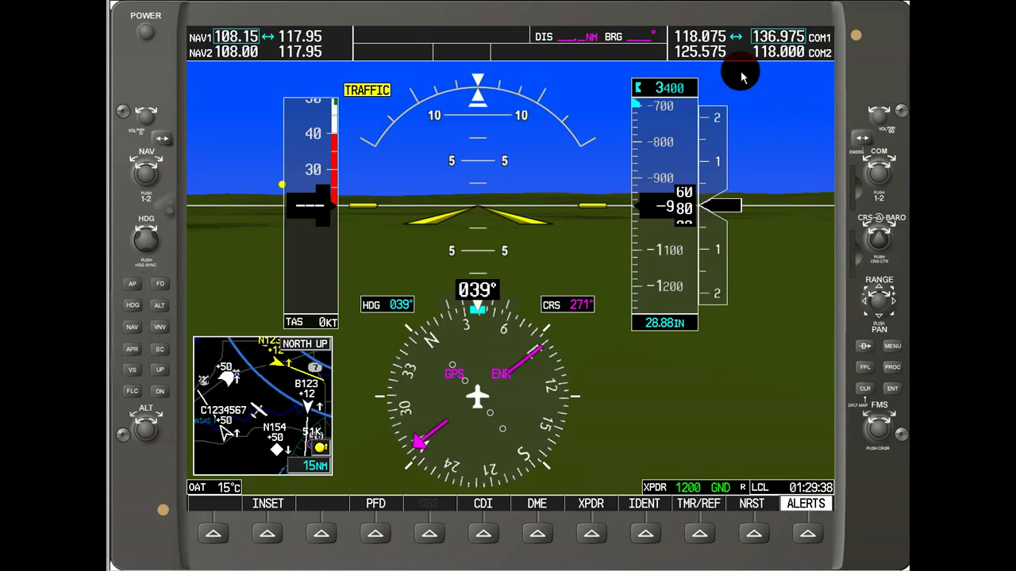
- Load the emergency frequency 121.500 as the active COM1 frequency
{"action": "left_click", "coordinate": [864, 139]}
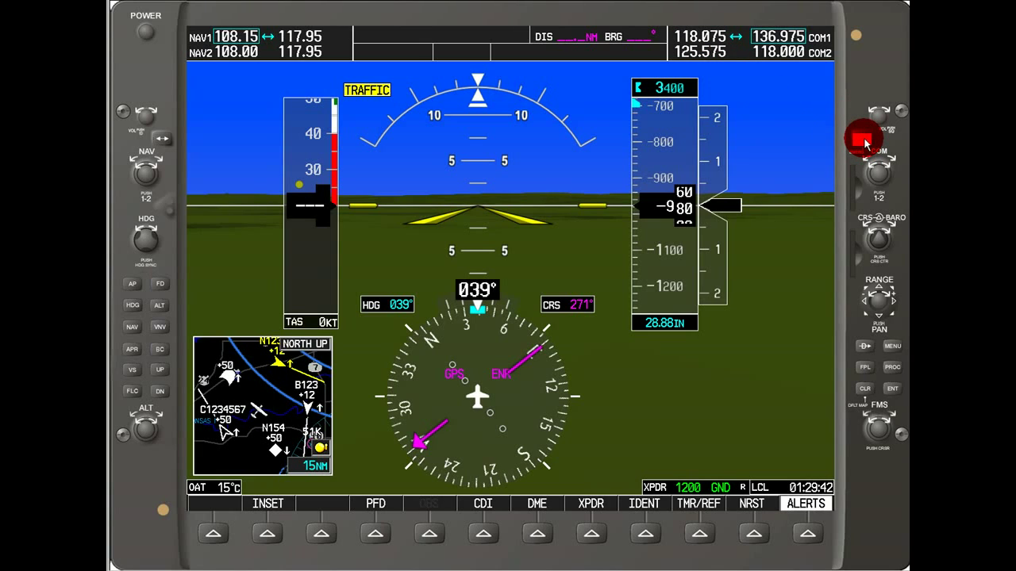
{"action": "left_click", "coordinate": [689, 45]}
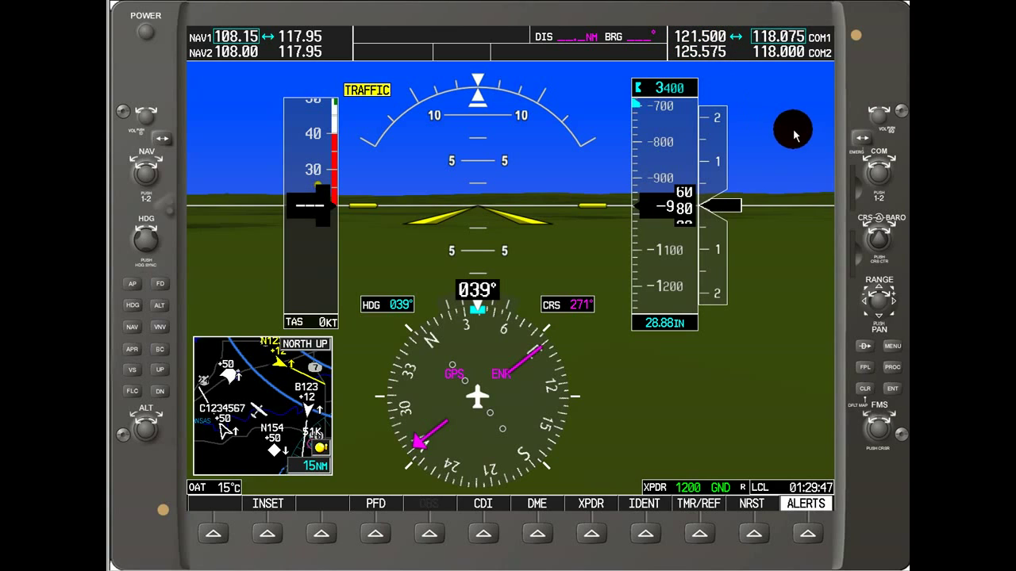
- Tune the COM1 standby frequency to 134.075 and move the tuning box to COM2
{"action": "left_click", "coordinate": [874, 164]}
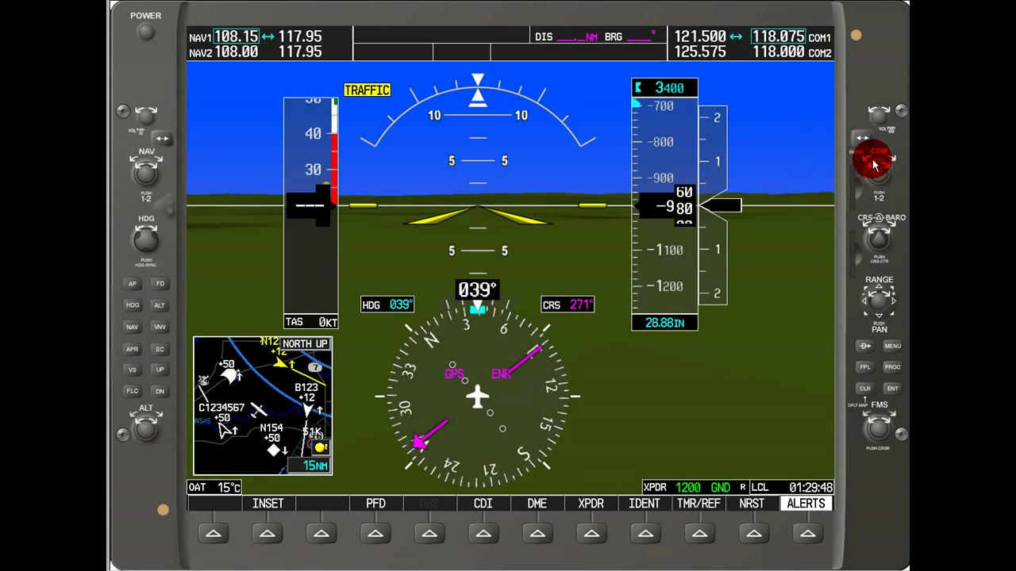
{"action": "left_click_drag", "start_coordinate": [871, 147], "coordinate": [880, 181]}
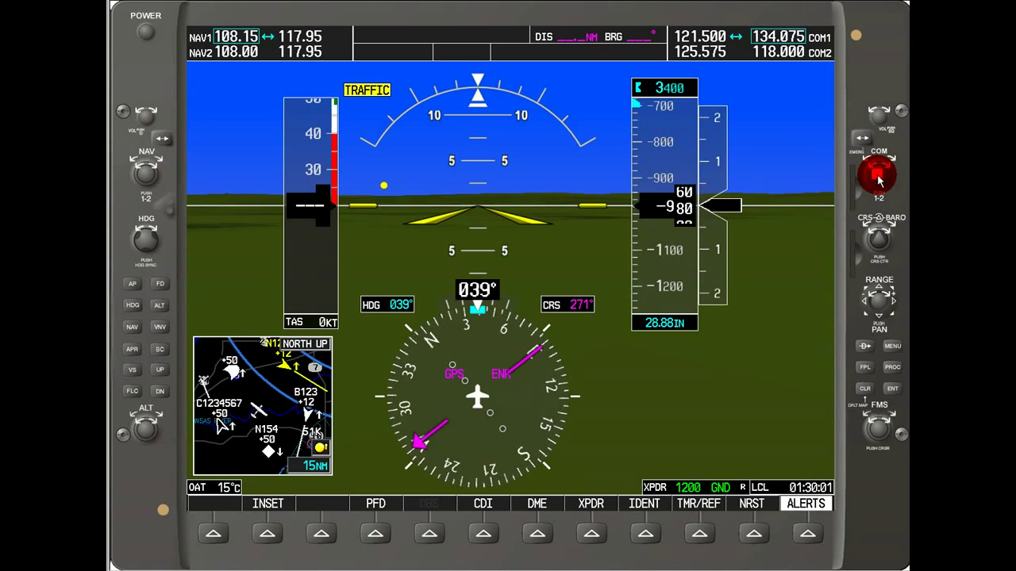
{"action": "left_click", "coordinate": [880, 173]}
{"action": "left_click", "coordinate": [879, 173]}
{"action": "left_click", "coordinate": [879, 176]}
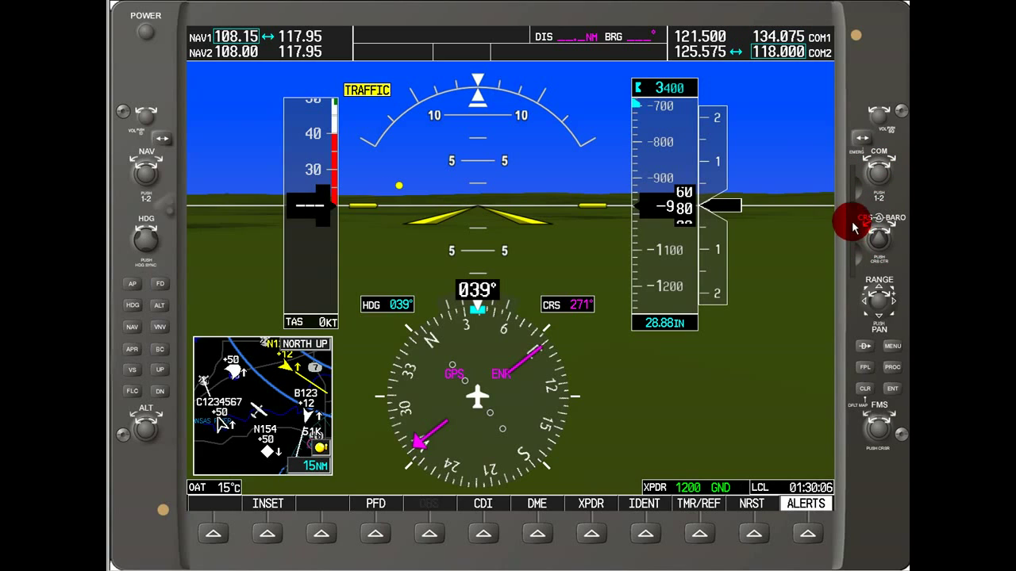
- Adjust the altimeter's barometric pressure up and down, ending at 28.89 IN
{"action": "left_click_drag", "start_coordinate": [856, 234], "coordinate": [891, 227]}
{"action": "left_click", "coordinate": [890, 227]}
{"action": "left_click", "coordinate": [890, 227]}
{"action": "left_click", "coordinate": [890, 227]}
{"action": "left_click", "coordinate": [890, 227]}
{"action": "left_click", "coordinate": [891, 227]}
{"action": "left_click", "coordinate": [891, 227]}
{"action": "left_click", "coordinate": [891, 227]}
{"action": "left_click", "coordinate": [867, 227]}
{"action": "left_click", "coordinate": [867, 227]}
{"action": "left_click", "coordinate": [868, 227]}
{"action": "left_click", "coordinate": [868, 227]}
{"action": "left_click", "coordinate": [867, 227]}
{"action": "left_click", "coordinate": [868, 227]}
{"action": "left_click", "coordinate": [868, 227]}
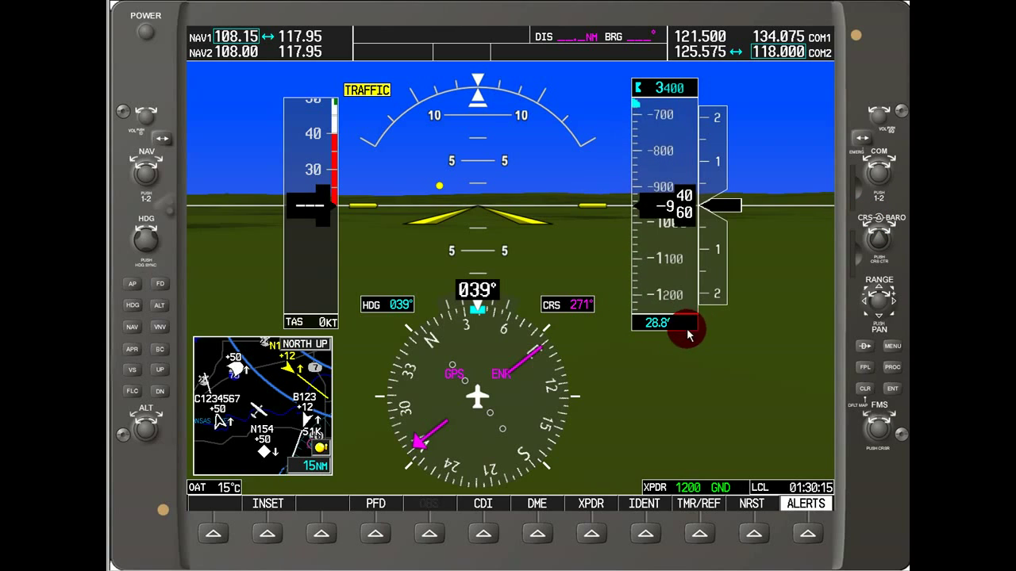
{"action": "scroll", "coordinate": [865, 226], "scroll_direction": "down", "scroll_amount": 1}
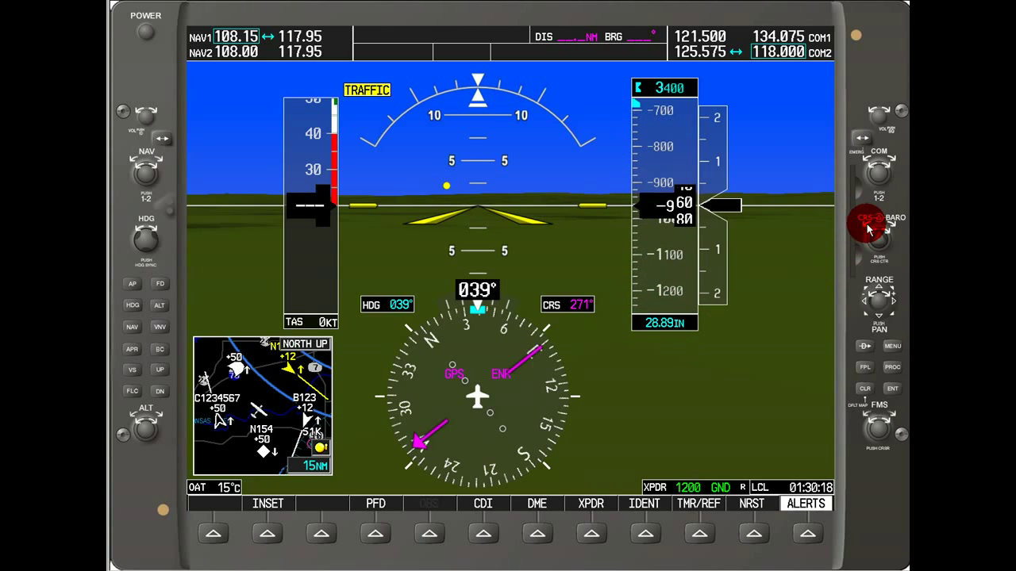
{"action": "scroll", "coordinate": [883, 223], "scroll_direction": "up", "scroll_amount": 1}
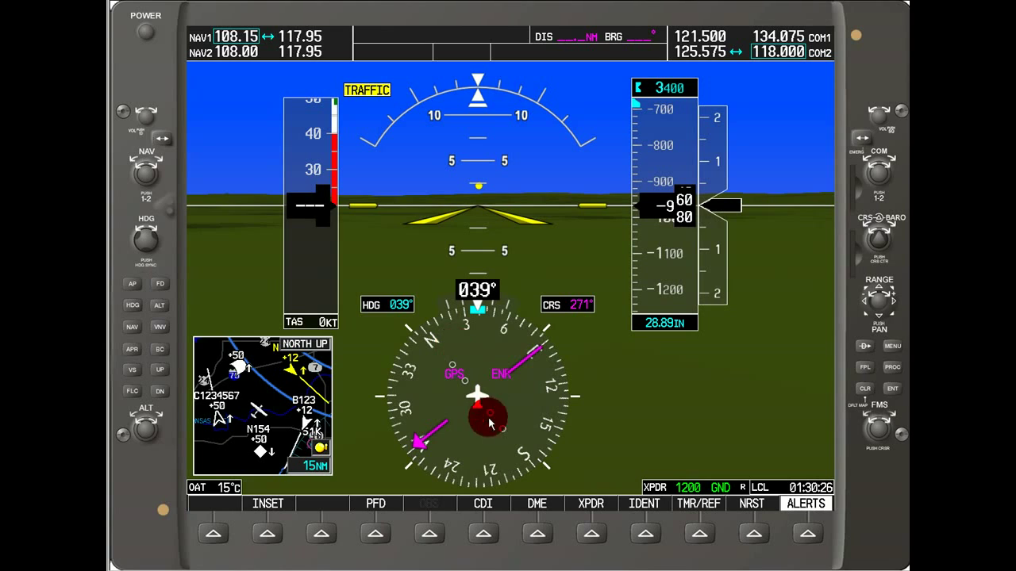
- Switch the CDI navigation source to VOR1 and set its course to 096°
{"action": "left_click", "coordinate": [481, 538]}
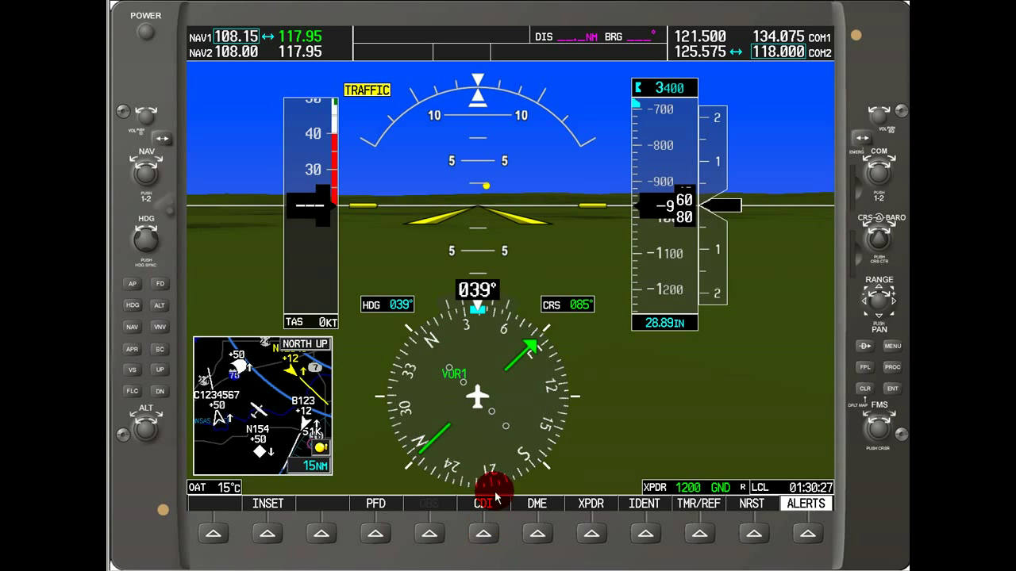
{"action": "scroll", "coordinate": [882, 230], "scroll_direction": "up", "scroll_amount": 5}
{"action": "scroll", "coordinate": [887, 233], "scroll_direction": "up", "scroll_amount": 12}
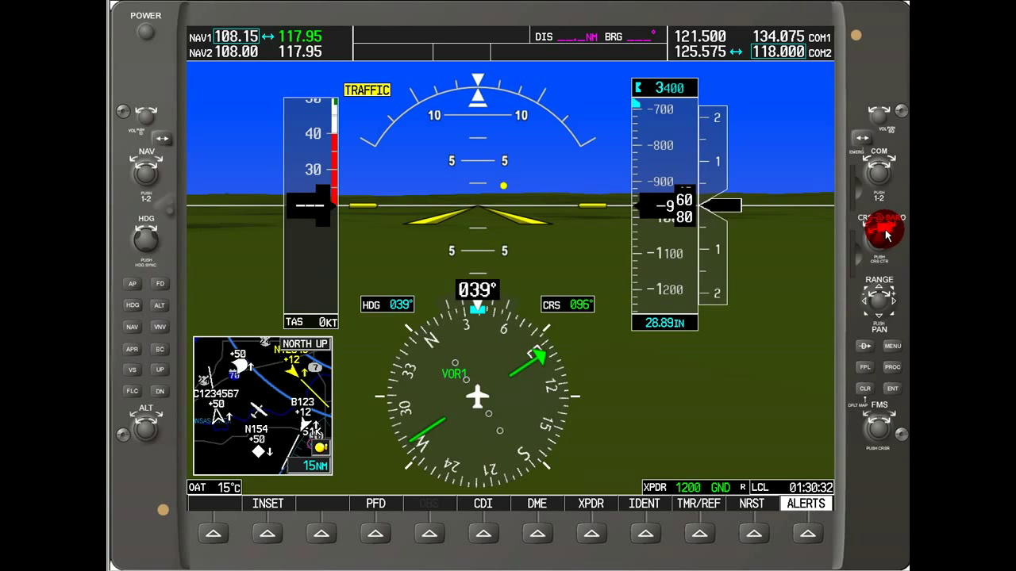
- Adjust the VOR1 course up and down, ending at 088°
{"action": "scroll", "coordinate": [887, 233], "scroll_direction": "up", "scroll_amount": 3}
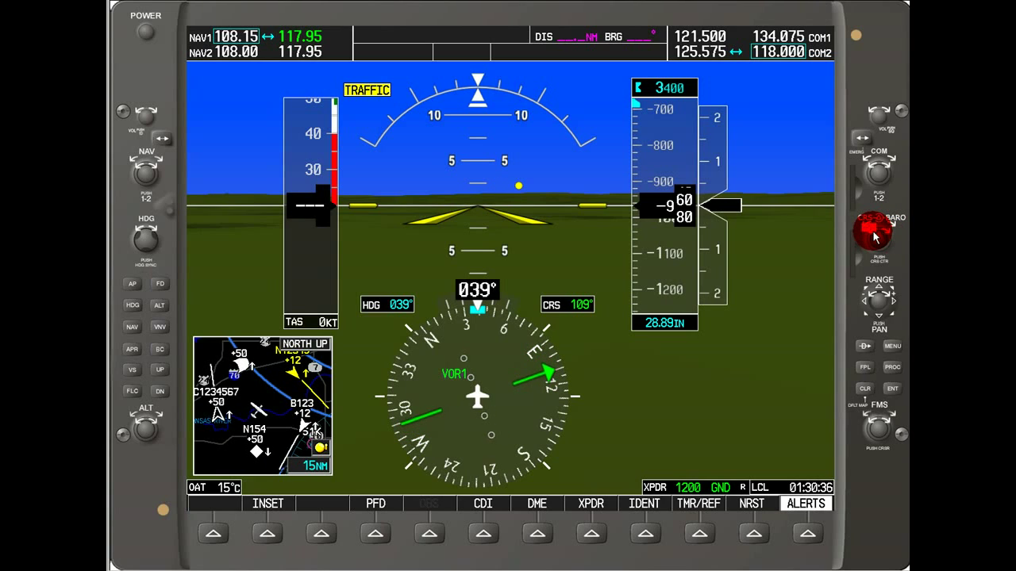
{"action": "scroll", "coordinate": [874, 235], "scroll_direction": "down", "scroll_amount": 9}
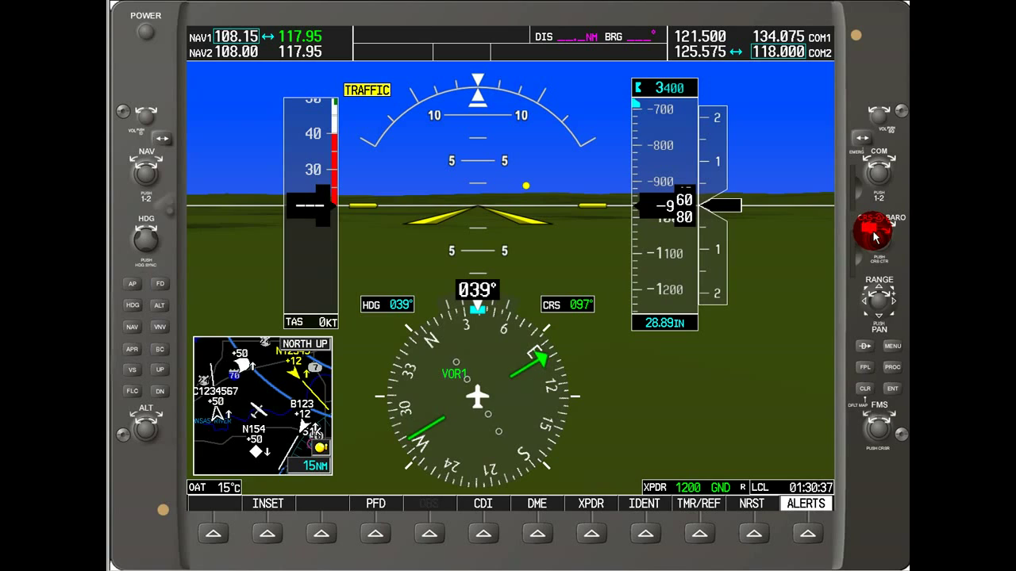
{"action": "scroll", "coordinate": [874, 235], "scroll_direction": "down", "scroll_amount": 7}
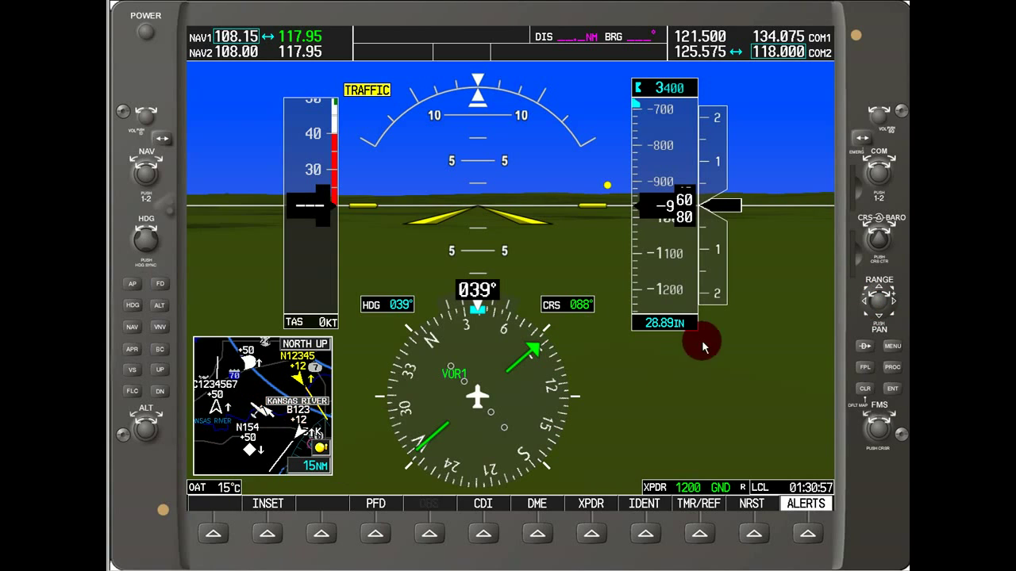
- Zoom the inset map in and out, ending at a 10 NM range
{"action": "left_click", "coordinate": [881, 307]}
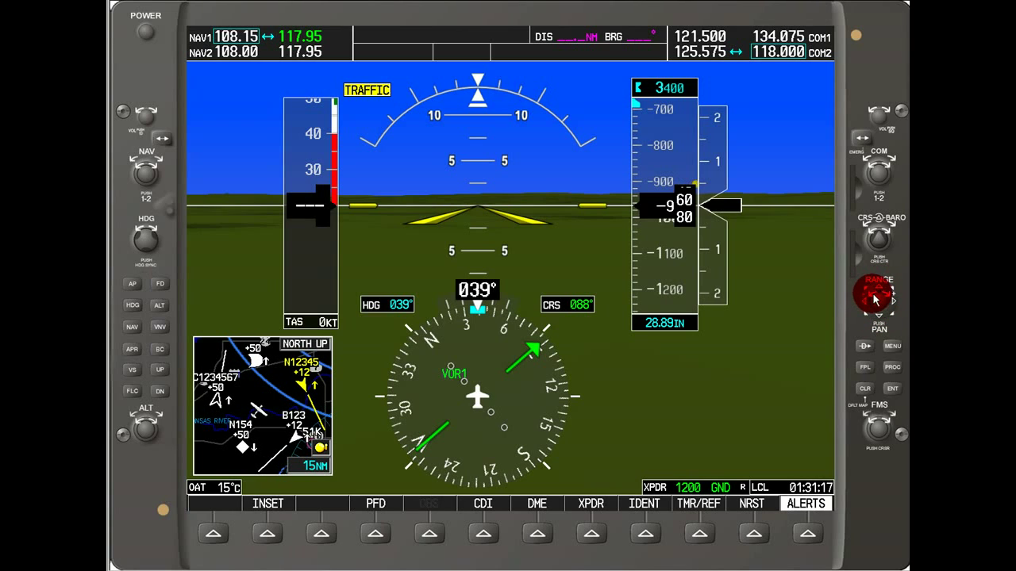
{"action": "left_click", "coordinate": [871, 298]}
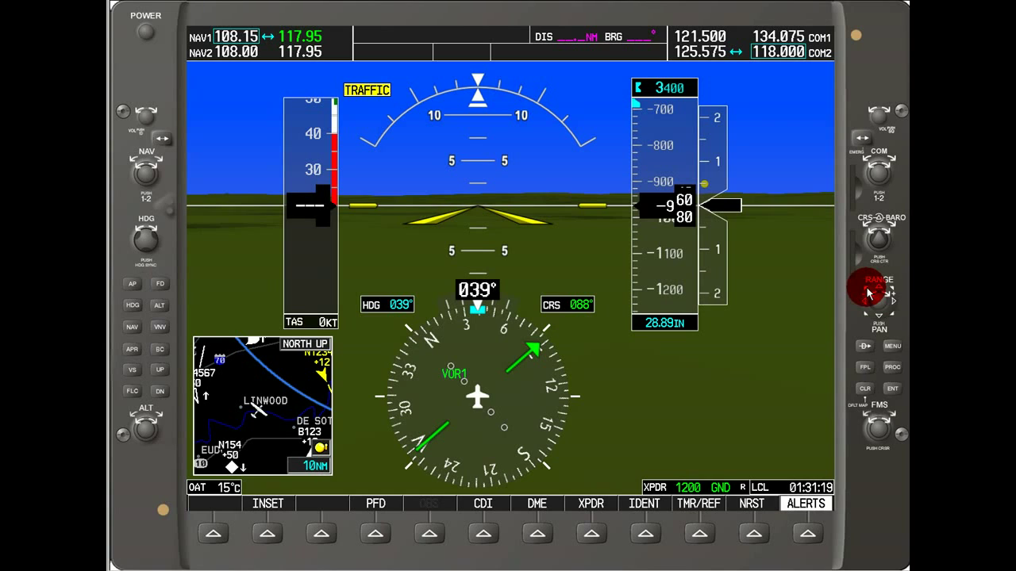
{"action": "scroll", "coordinate": [869, 296], "scroll_direction": "up", "scroll_amount": 6}
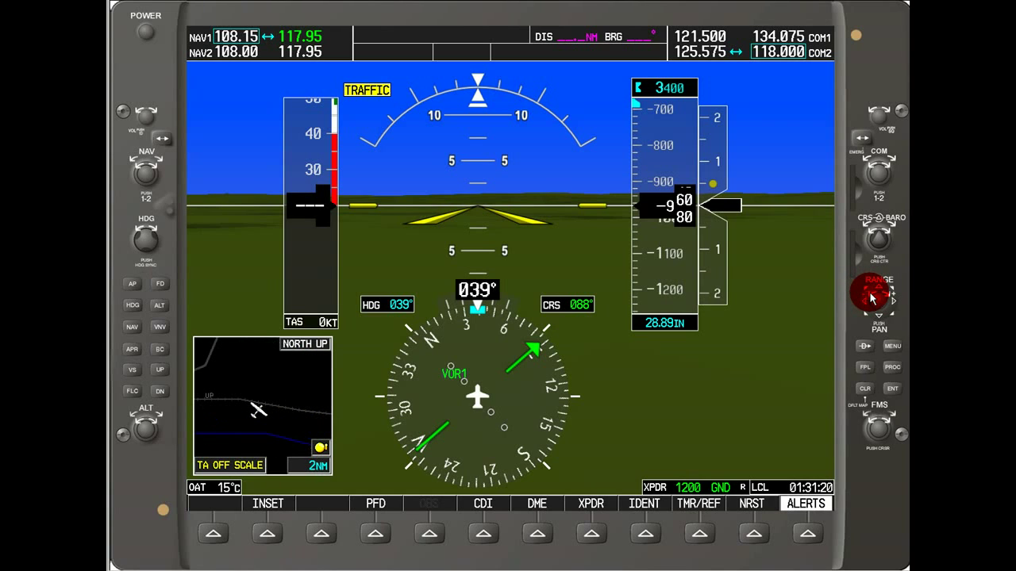
{"action": "scroll", "coordinate": [888, 299], "scroll_direction": "down", "scroll_amount": 8}
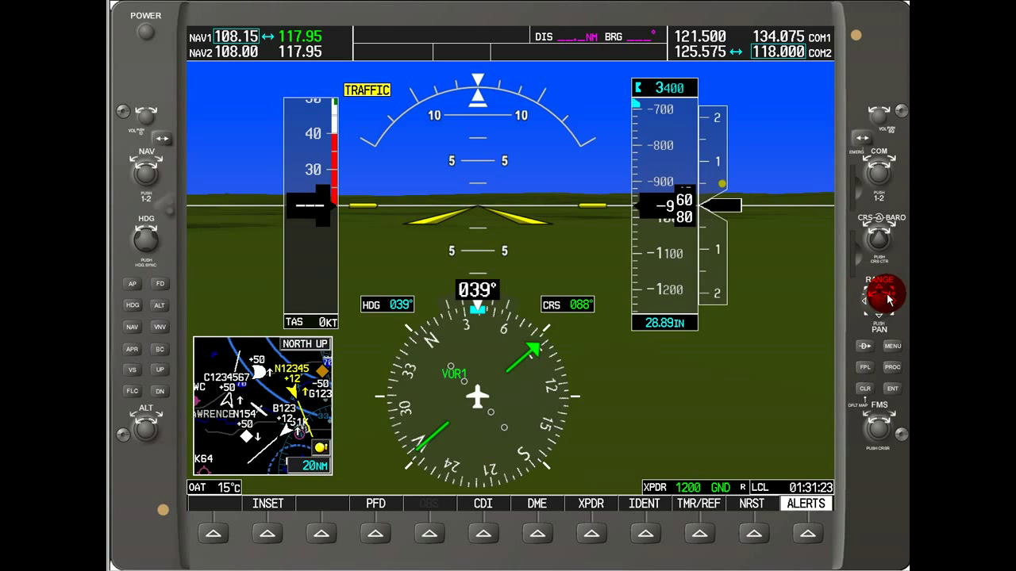
{"action": "scroll", "coordinate": [873, 299], "scroll_direction": "up", "scroll_amount": 2}
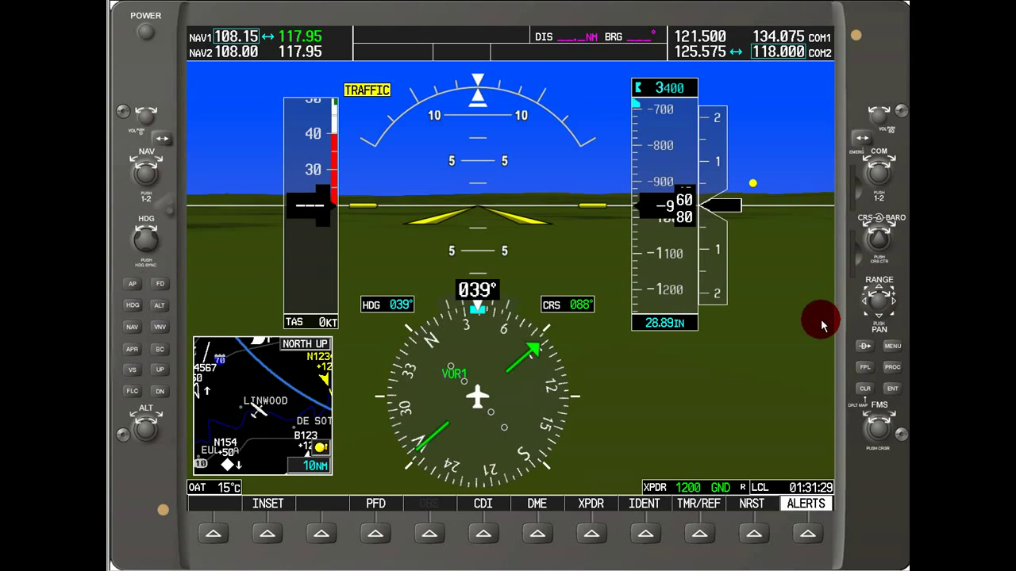
- Open and close the Direct-To window and the flight plan window
{"action": "left_click", "coordinate": [864, 348]}
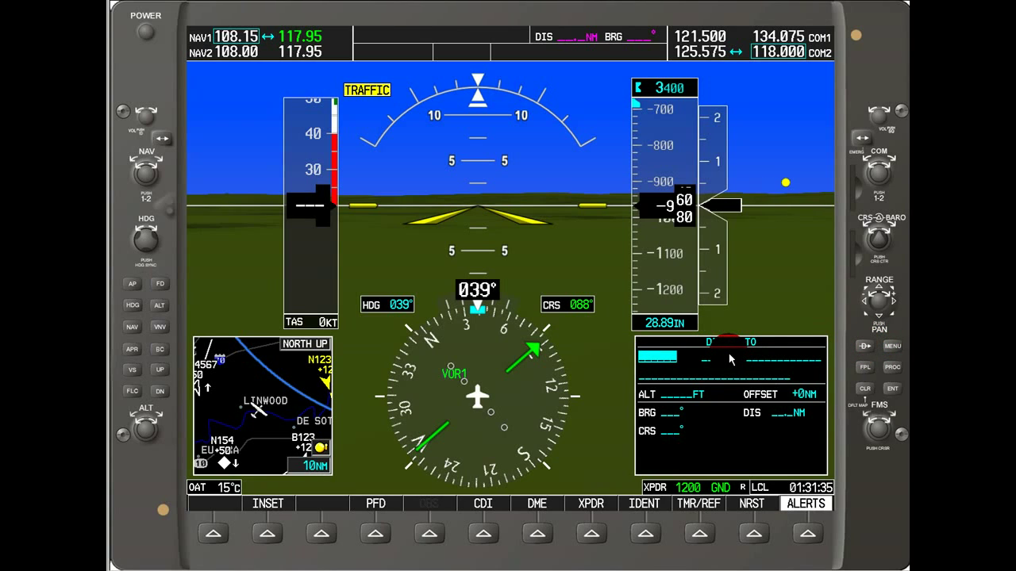
{"action": "left_click", "coordinate": [864, 354]}
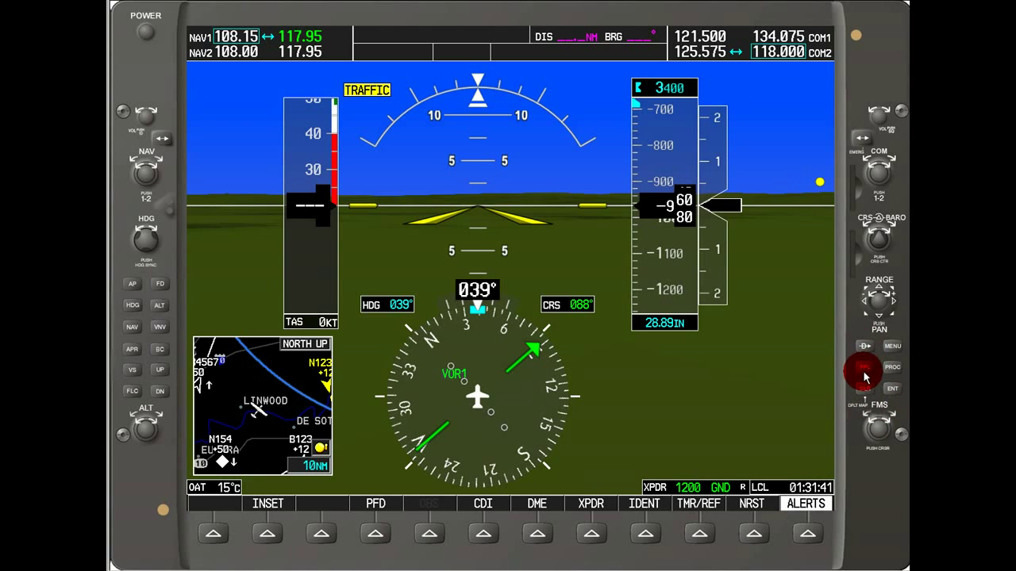
{"action": "left_click", "coordinate": [864, 376]}
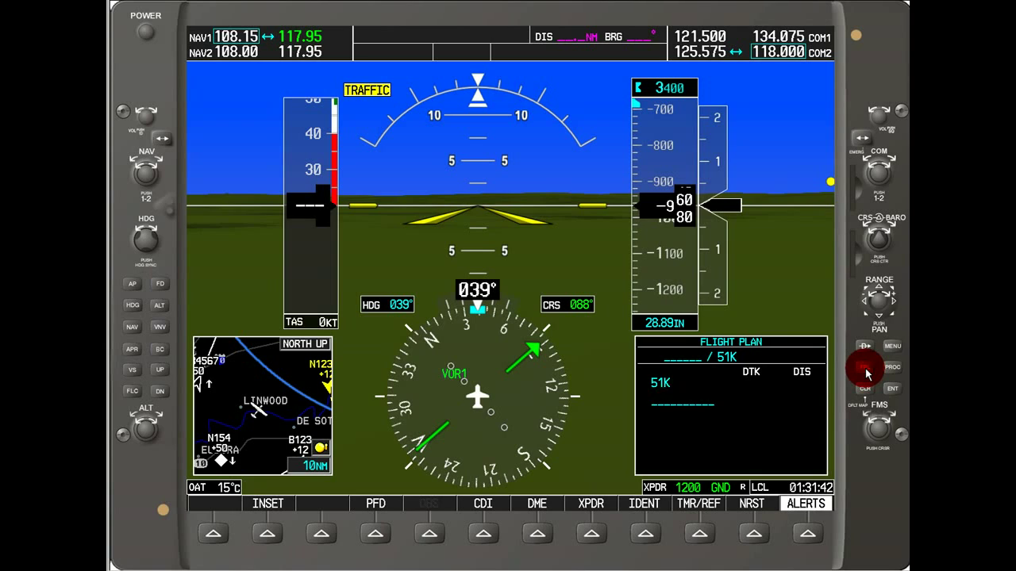
{"action": "left_click", "coordinate": [866, 375]}
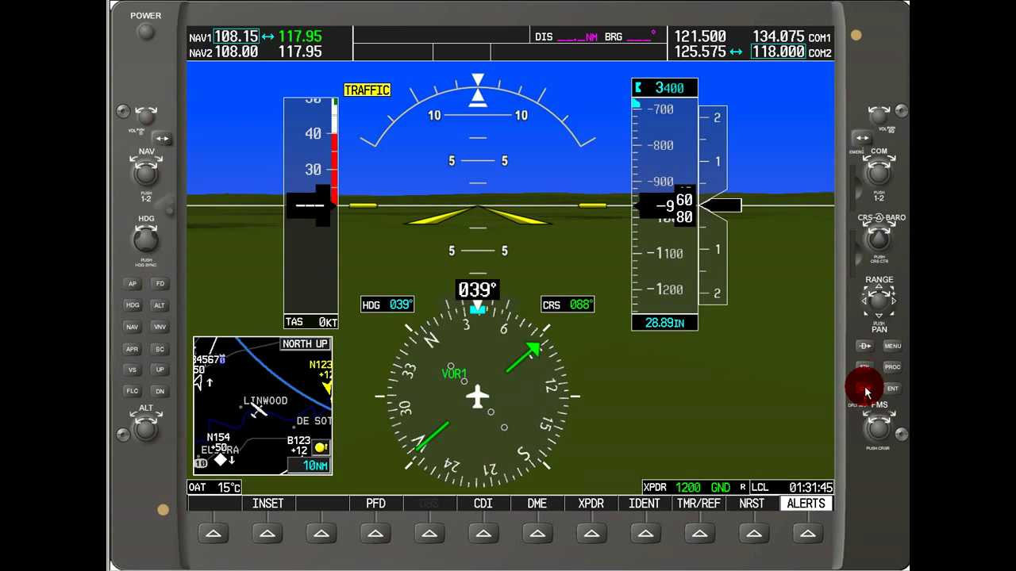
{"action": "left_click", "coordinate": [865, 389]}
{"action": "left_click", "coordinate": [859, 389]}
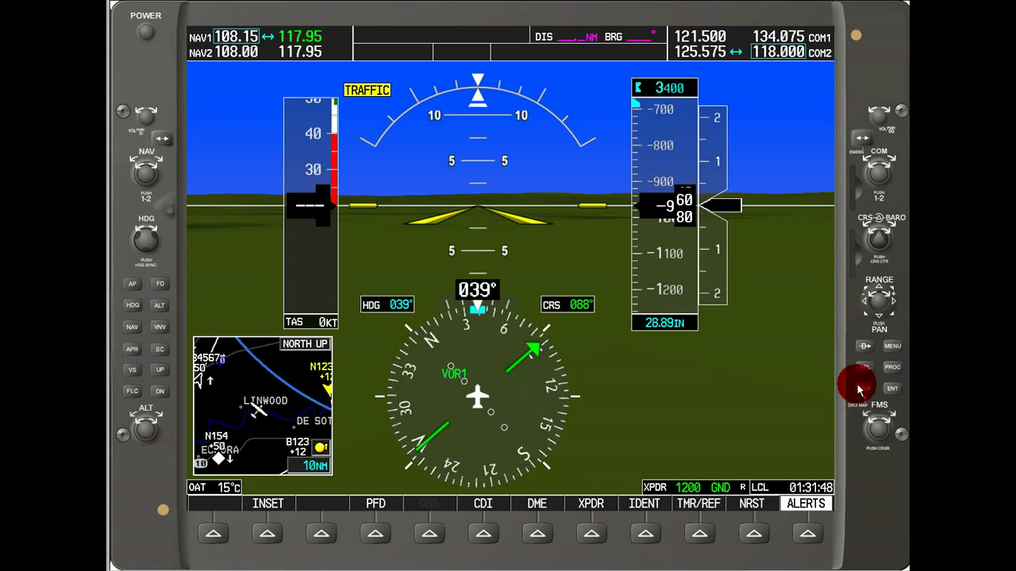
- Bring up and clear the display's page menu and the Procedures window
{"action": "left_click", "coordinate": [891, 348]}
{"action": "left_click", "coordinate": [859, 390]}
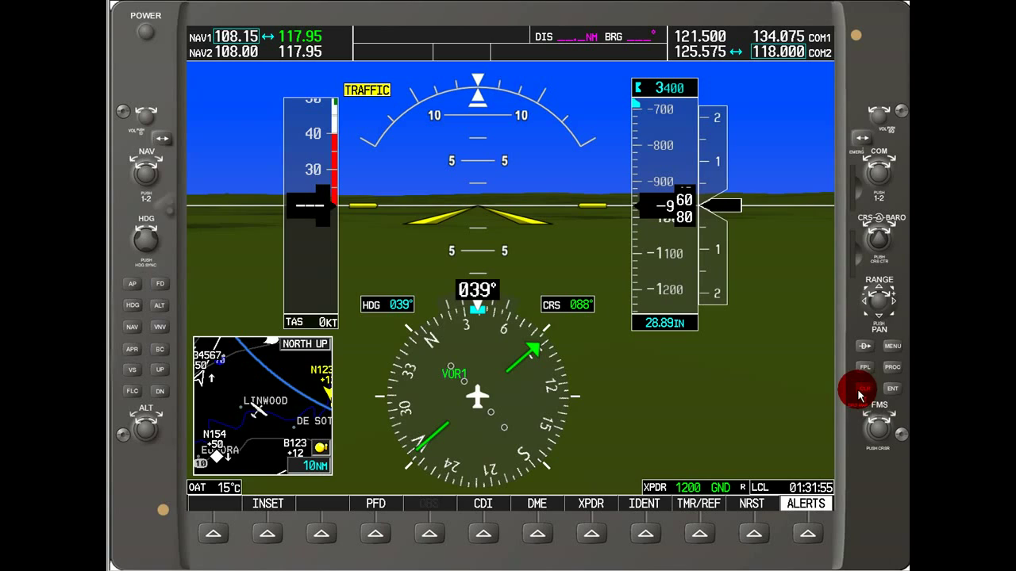
{"action": "left_click", "coordinate": [891, 368]}
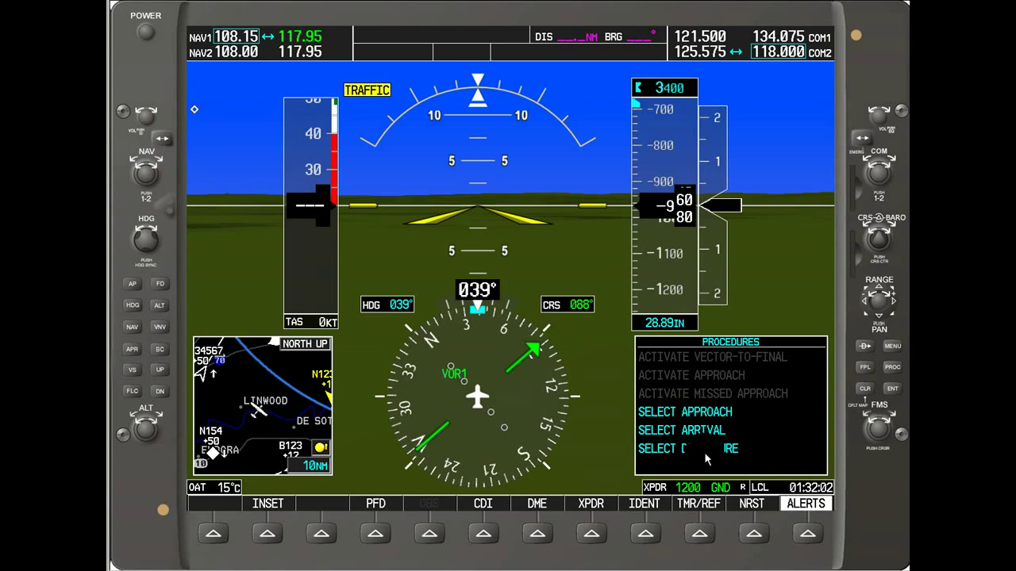
{"action": "left_click", "coordinate": [864, 387]}
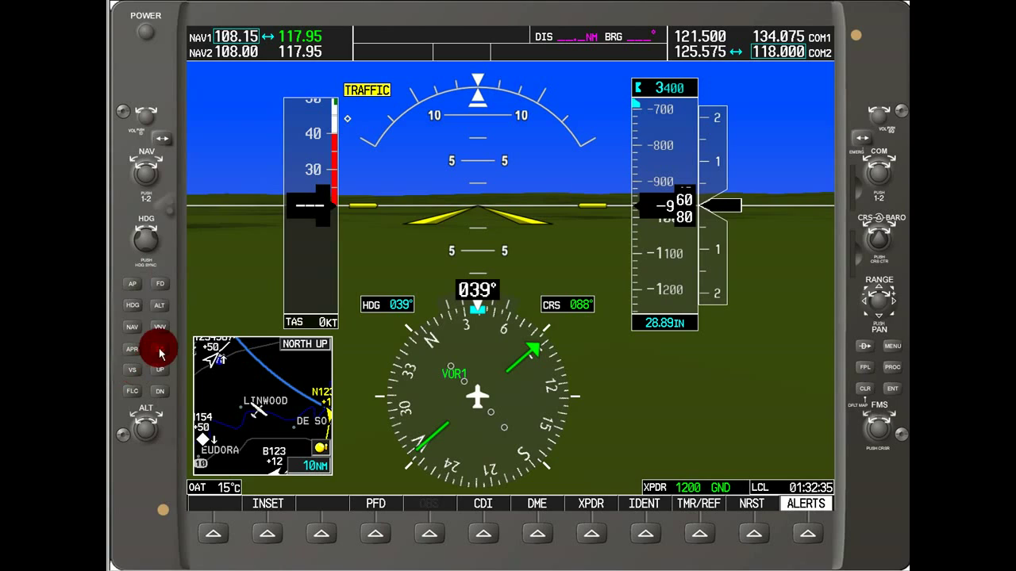
- Engage the autopilot and adjust the flight director's pitch reference up and down
{"action": "left_click", "coordinate": [140, 284]}
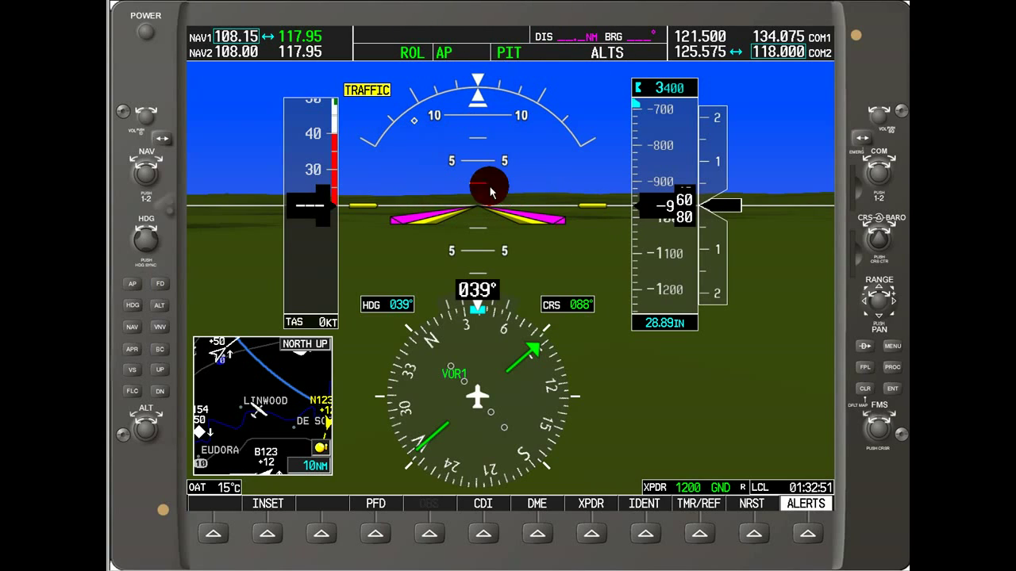
{"action": "left_click", "coordinate": [160, 371]}
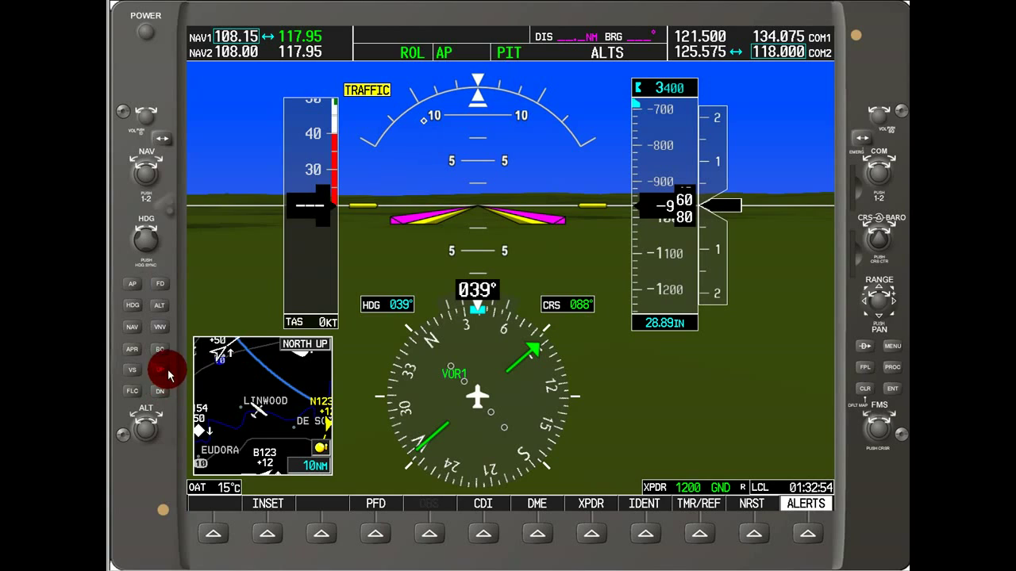
{"action": "left_click", "coordinate": [160, 391]}
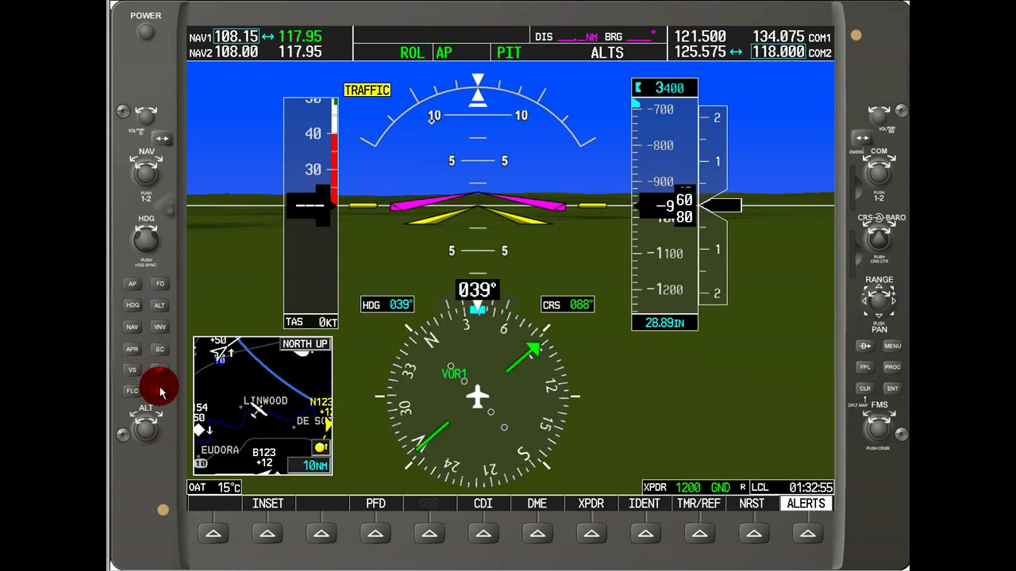
{"action": "left_click", "coordinate": [162, 370]}
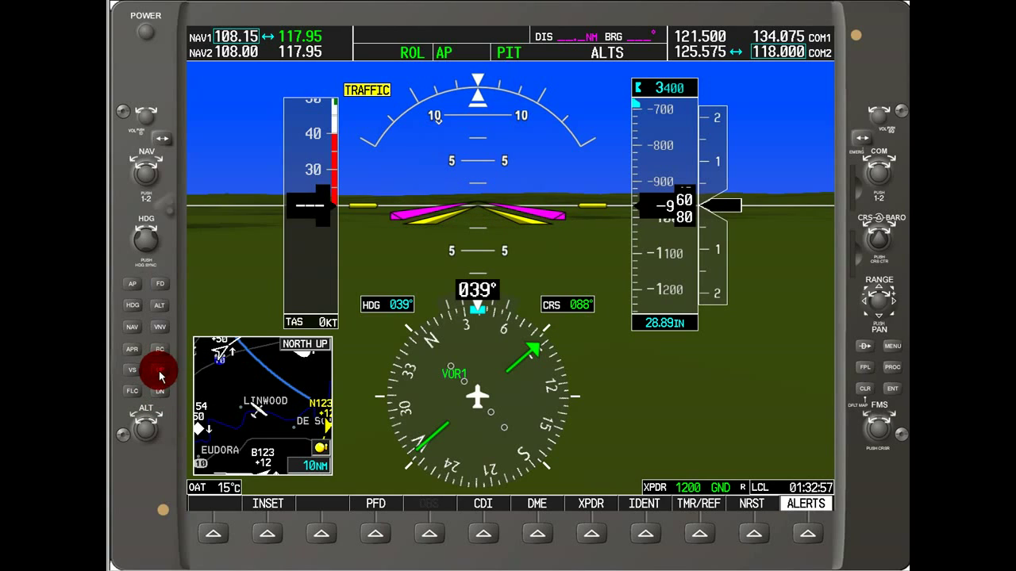
{"action": "left_click", "coordinate": [163, 286]}
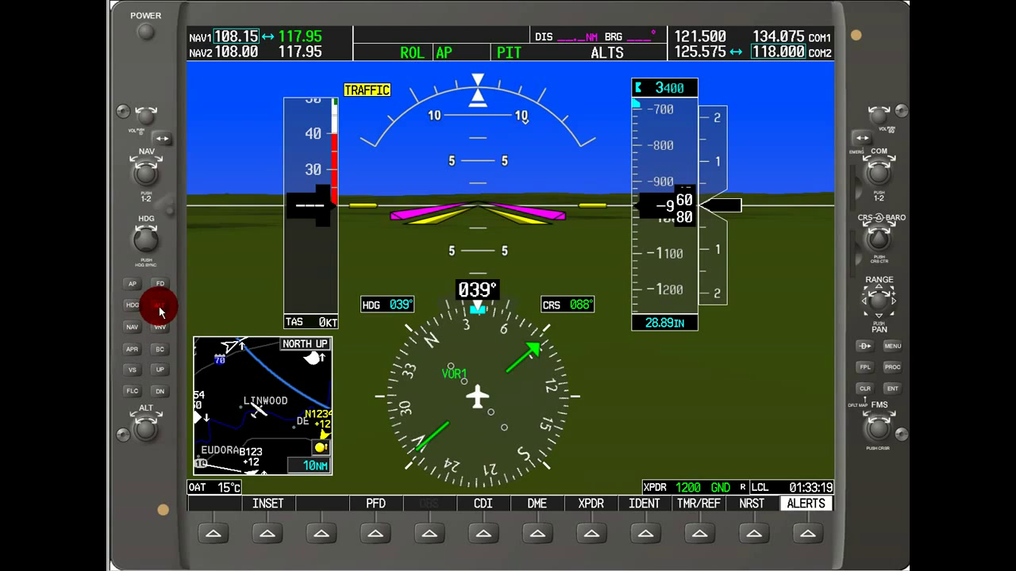
- Set the autopilot to heading mode and cycle its vertical modes through altitude hold, vertical speed and flight level change
{"action": "left_click", "coordinate": [159, 310]}
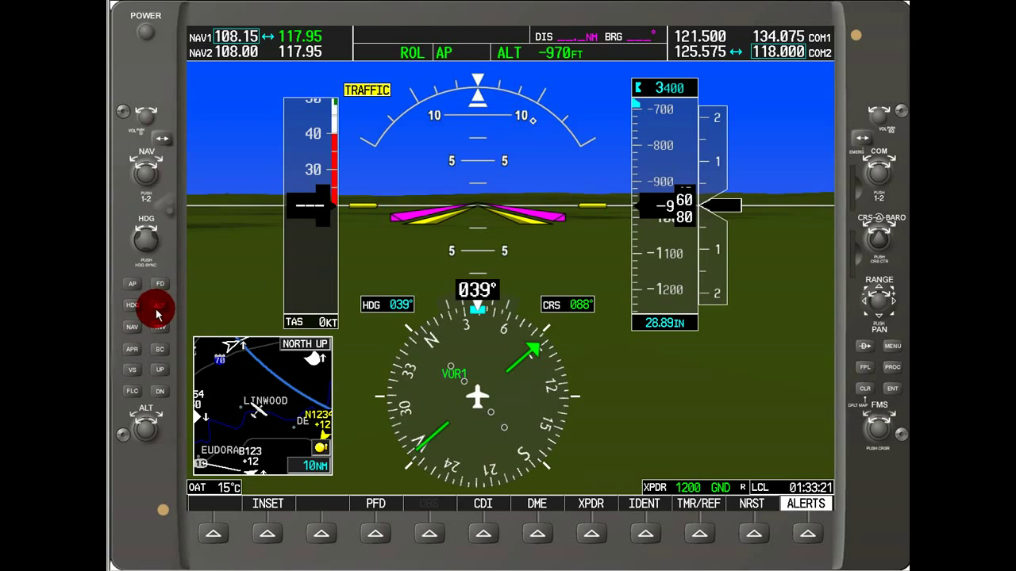
{"action": "left_click", "coordinate": [132, 308]}
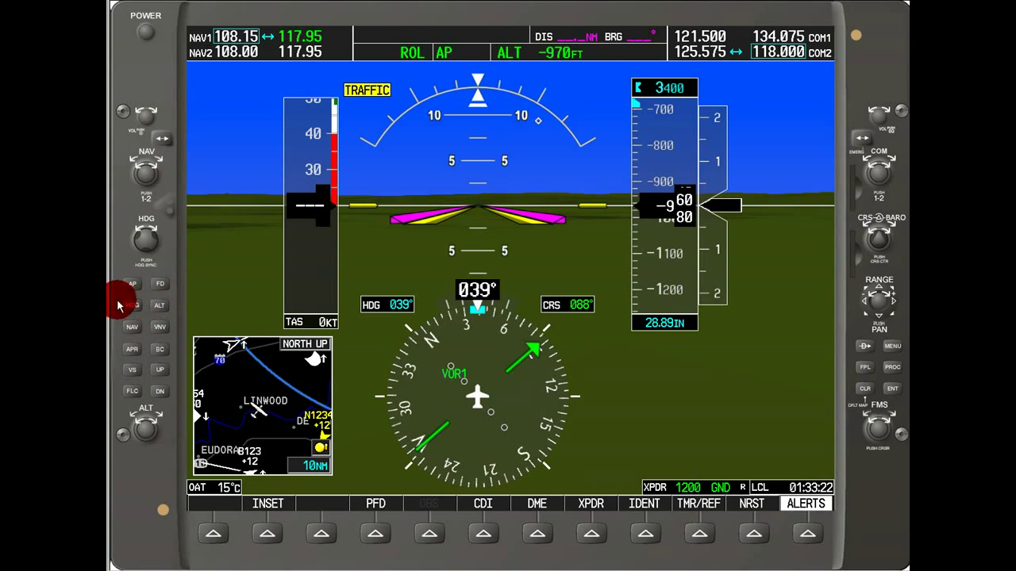
{"action": "left_click", "coordinate": [158, 332]}
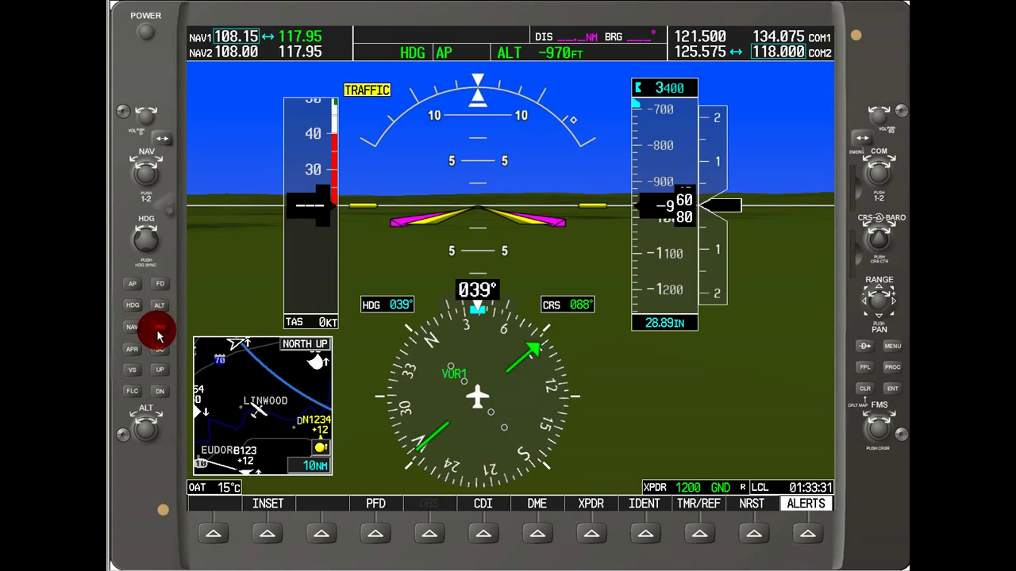
{"action": "left_click", "coordinate": [134, 372]}
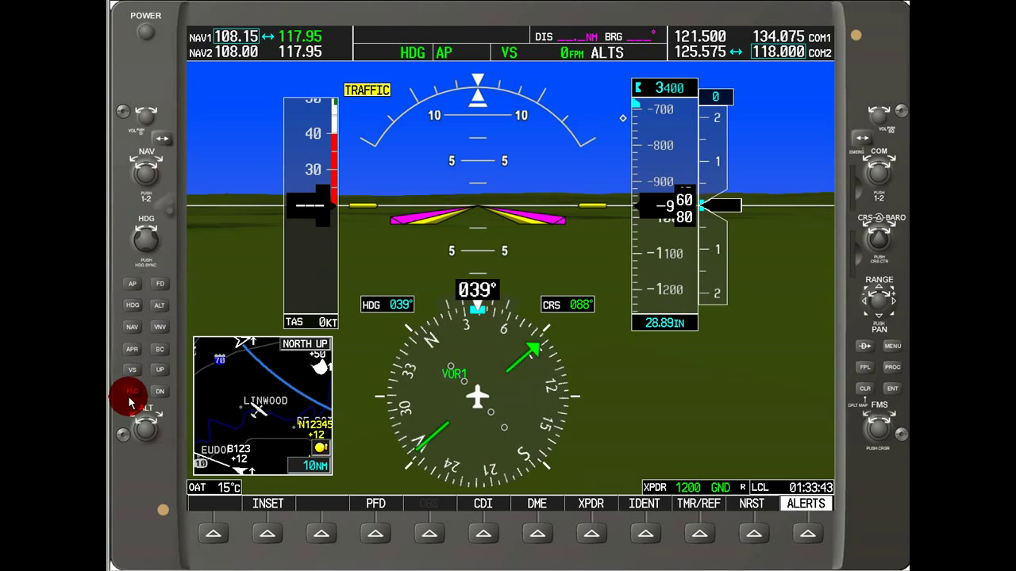
{"action": "left_click", "coordinate": [131, 392]}
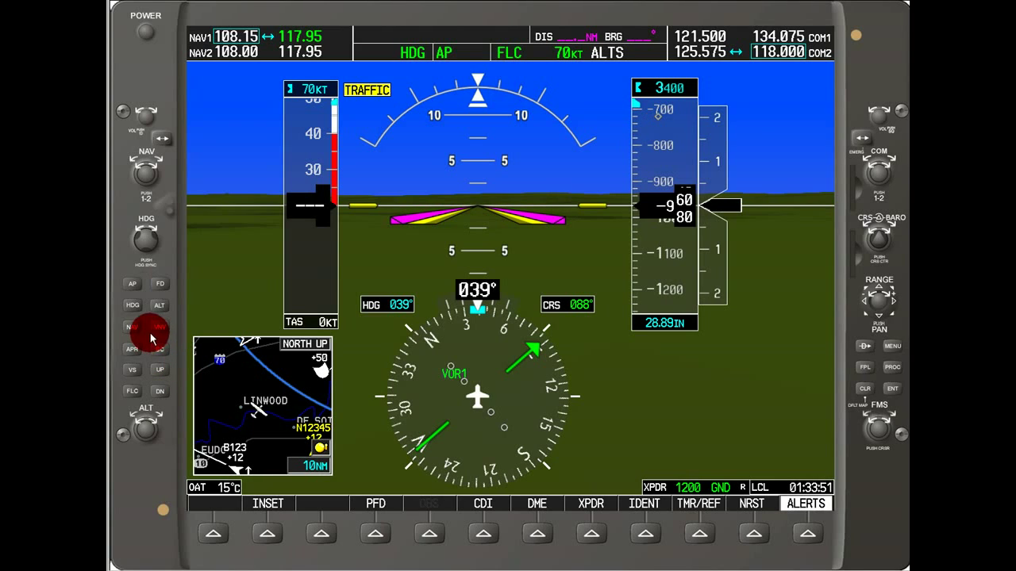
- Disengage and re-engage the autopilot, ending with both the autopilot and flight director off
{"action": "left_click", "coordinate": [132, 287]}
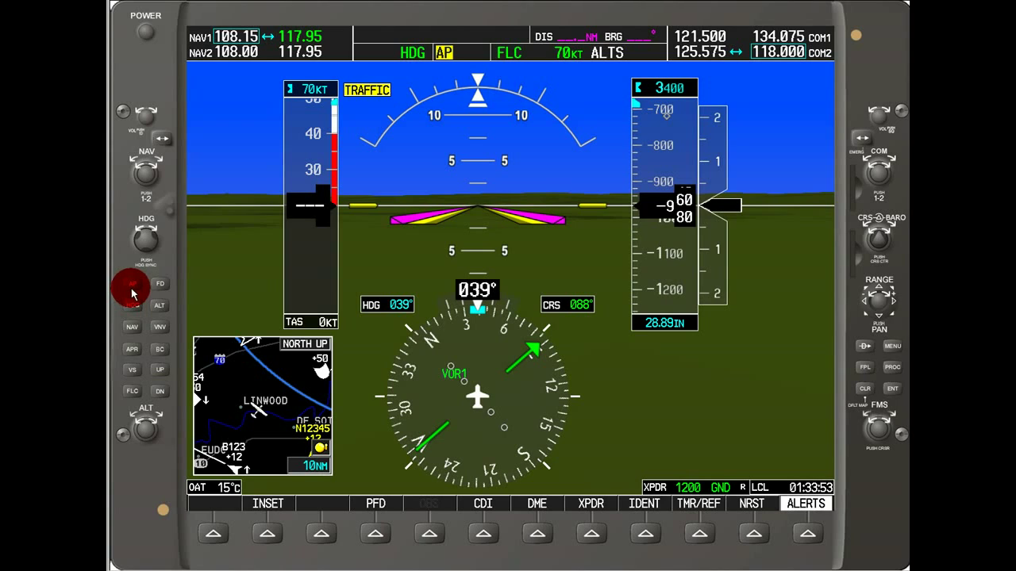
{"action": "left_click", "coordinate": [131, 289]}
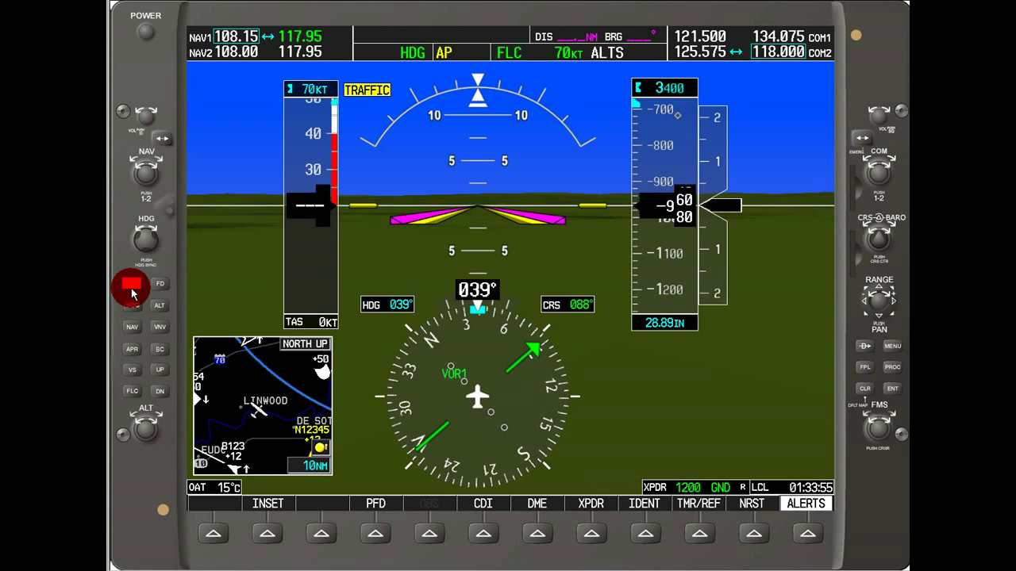
{"action": "left_click", "coordinate": [131, 294]}
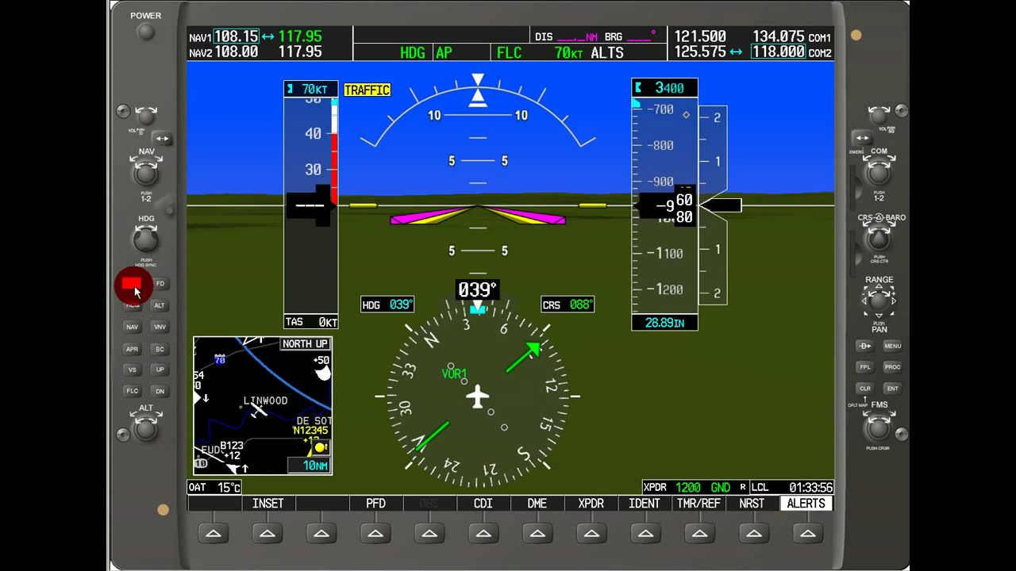
{"action": "left_click", "coordinate": [158, 285]}
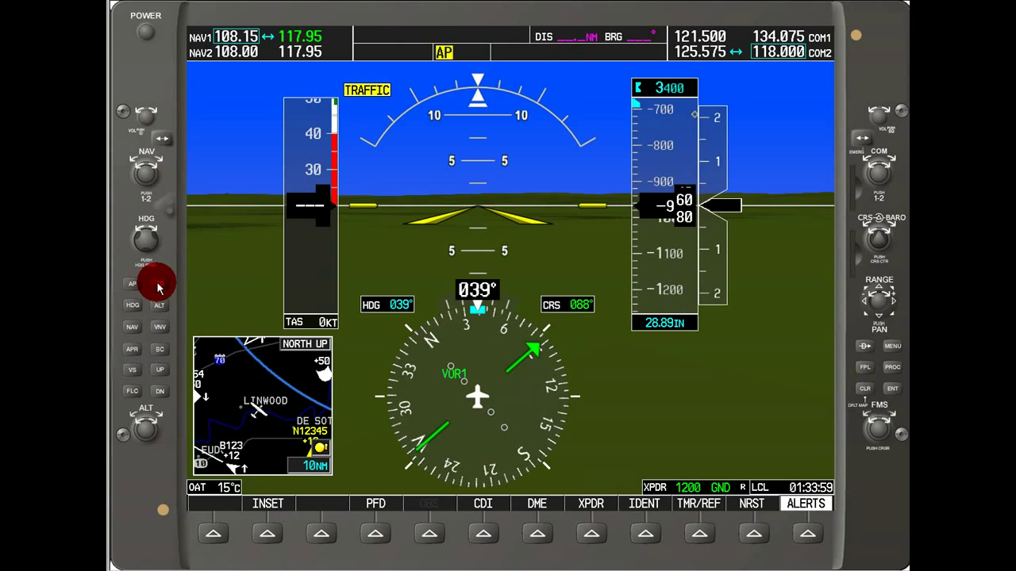